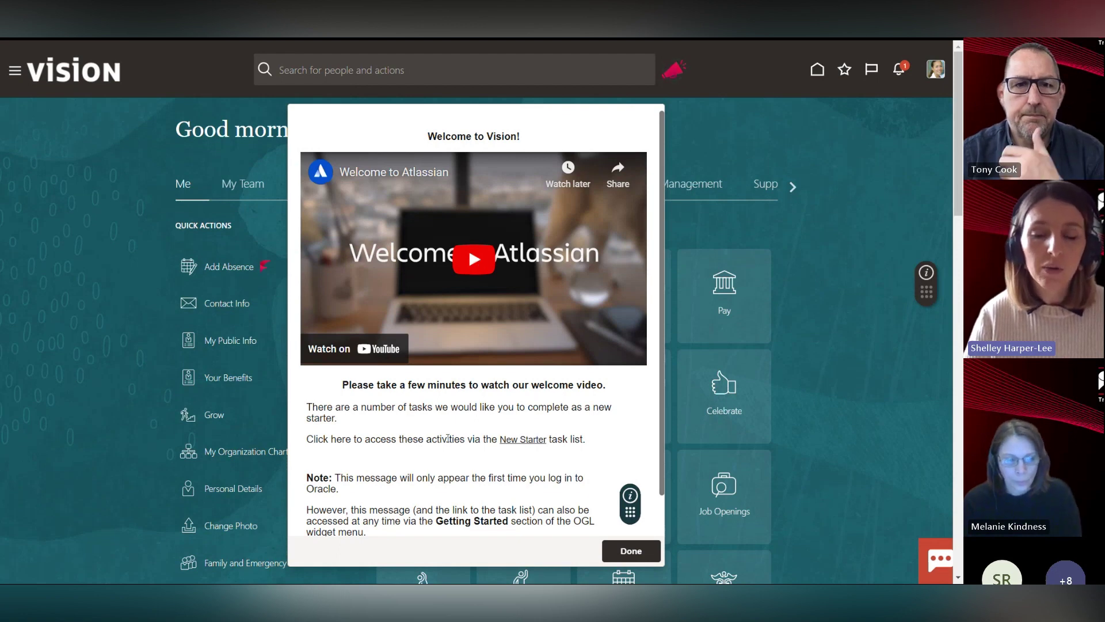
Scroll down through the Welcome to Vision new-starter message
scroll(436, 456, "down", 1)
scroll(437, 456, "down", 1)
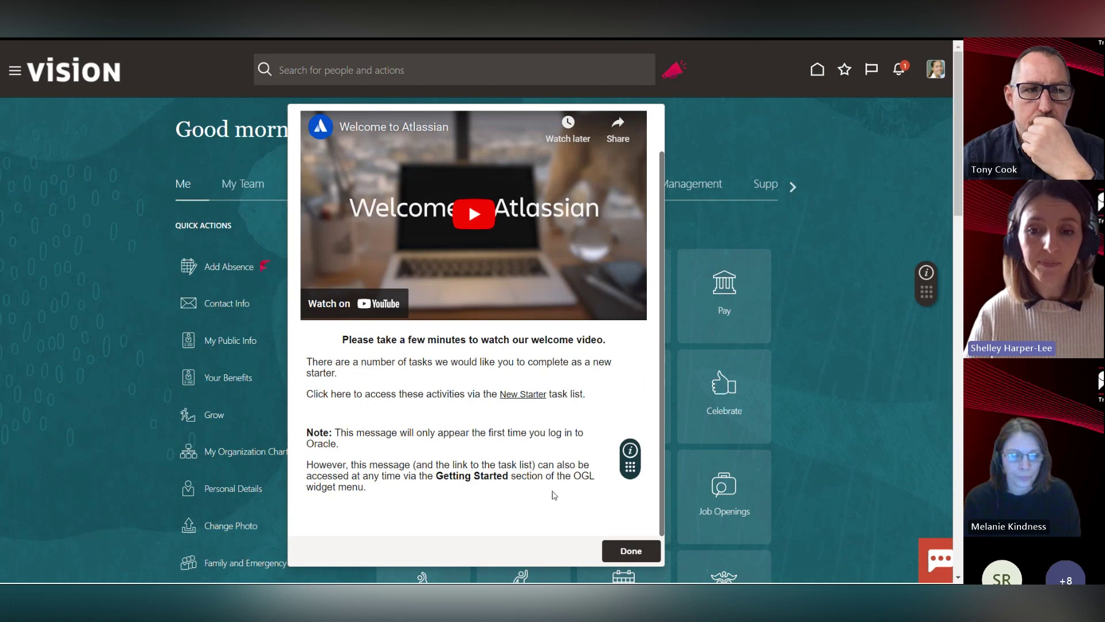
Dismiss the welcome message, open the New Starter Task List from the Guided Learning widget, and move it higher
left_click(621, 552)
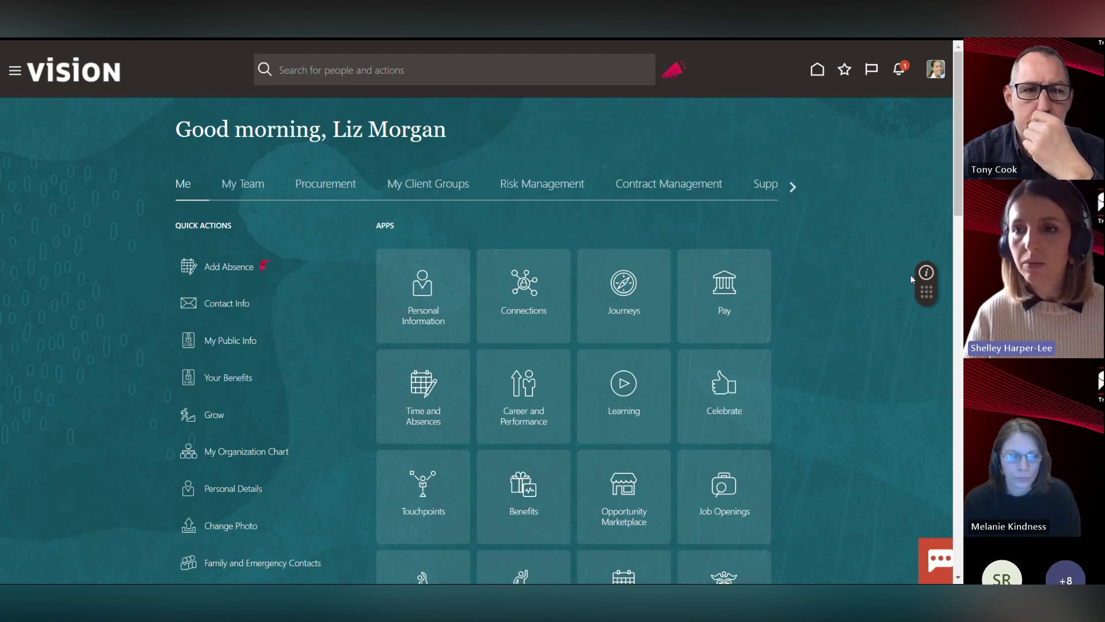
left_click(925, 274)
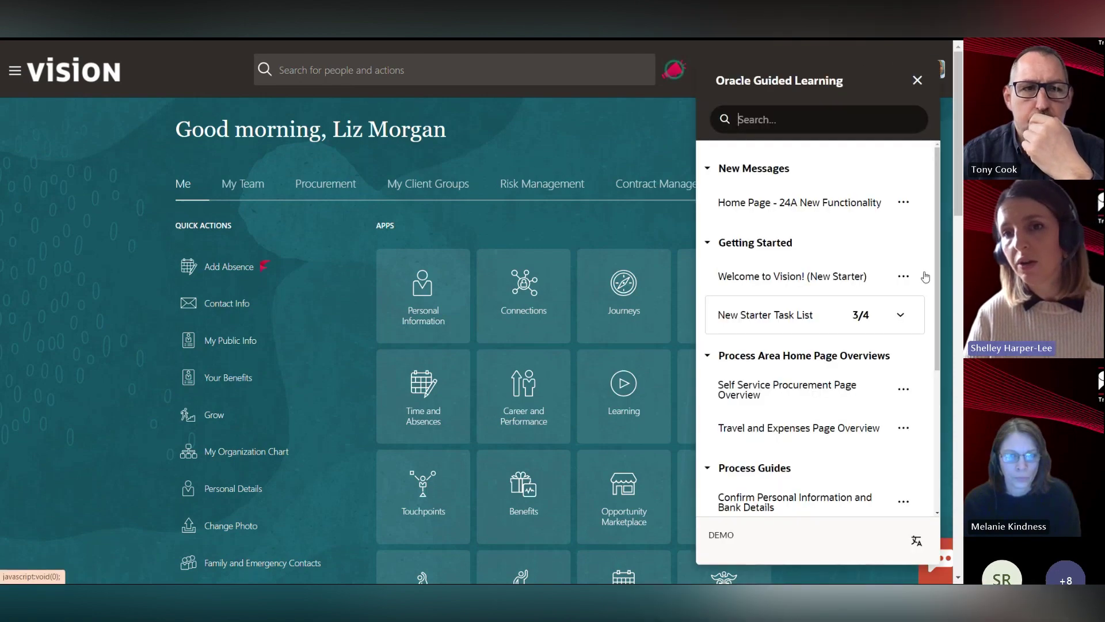
left_click(779, 315)
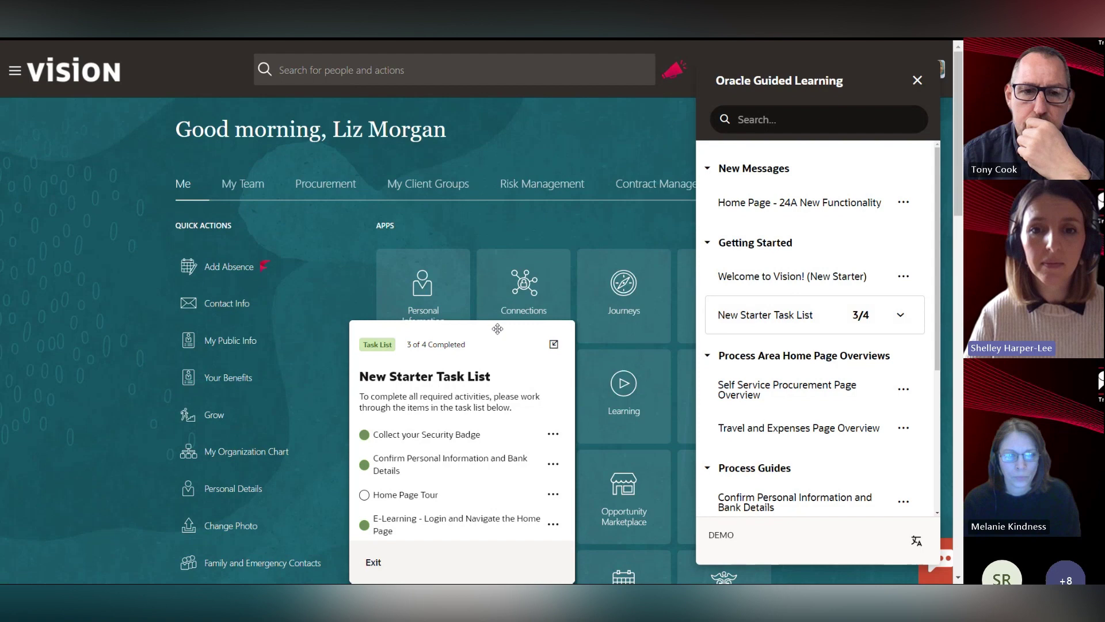
left_click_drag(498, 327, 516, 180)
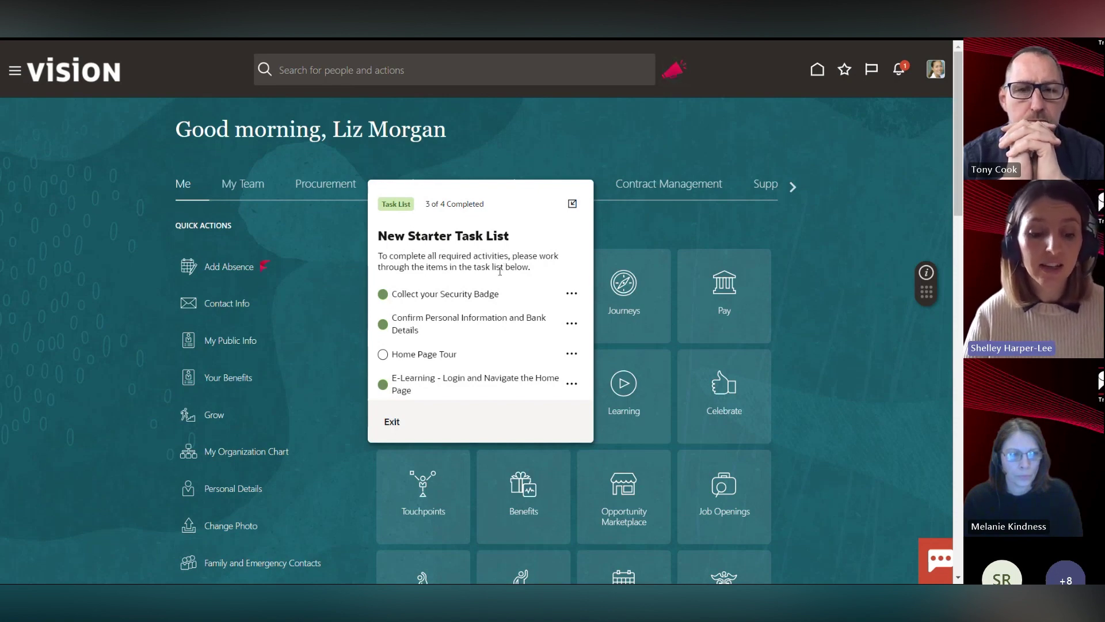
Close the task list and follow the Add Absence smart tip to the Booking an Absence course
left_click(390, 423)
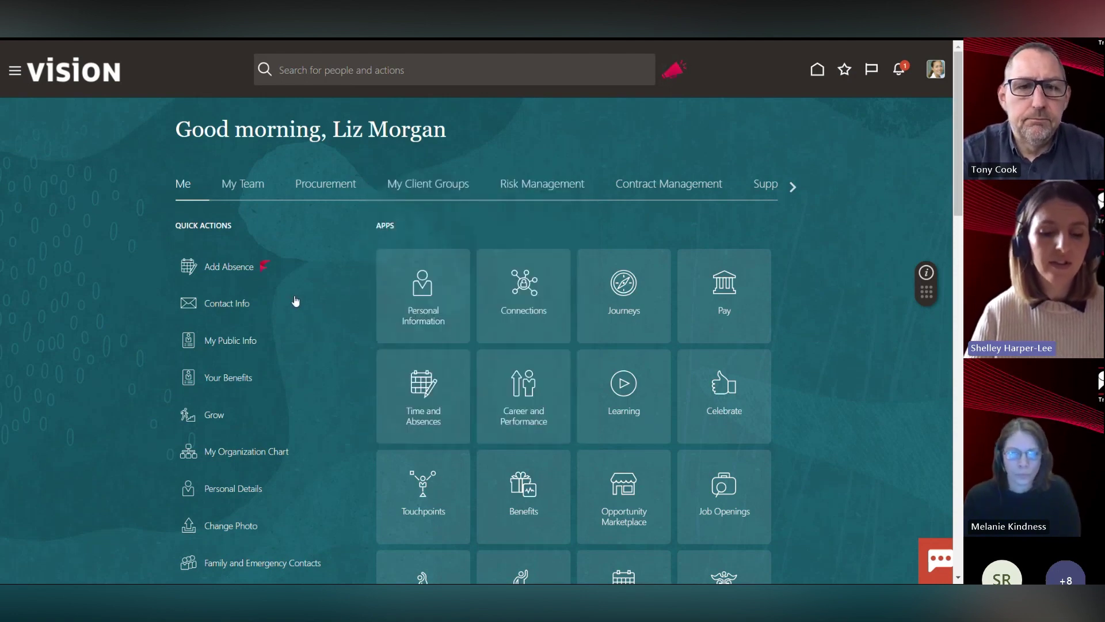
left_click(221, 273)
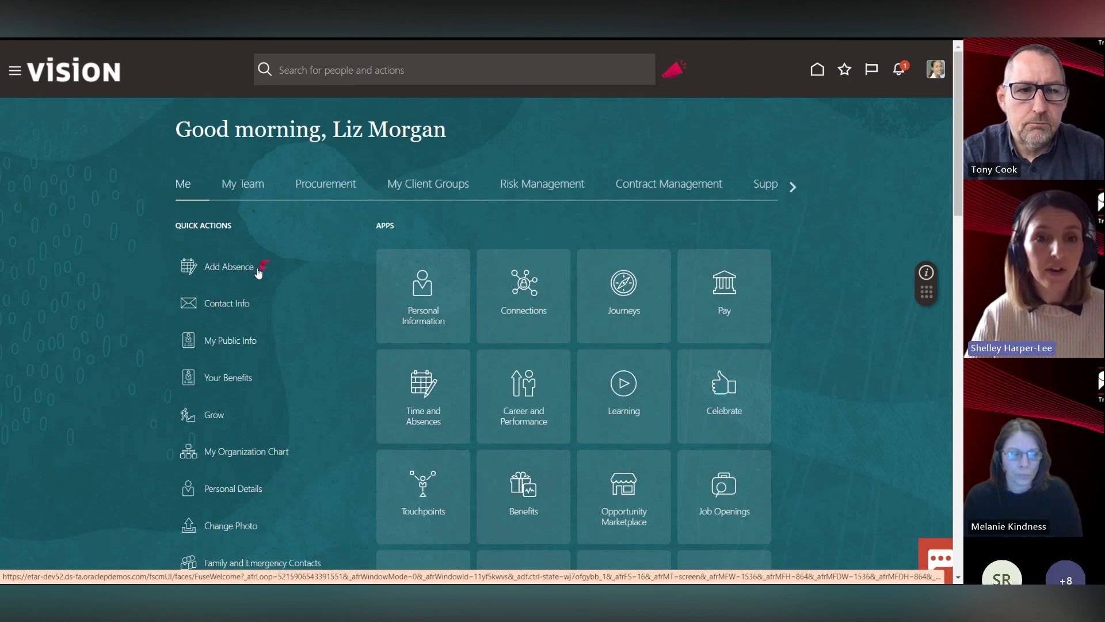
mouse_move(263, 271)
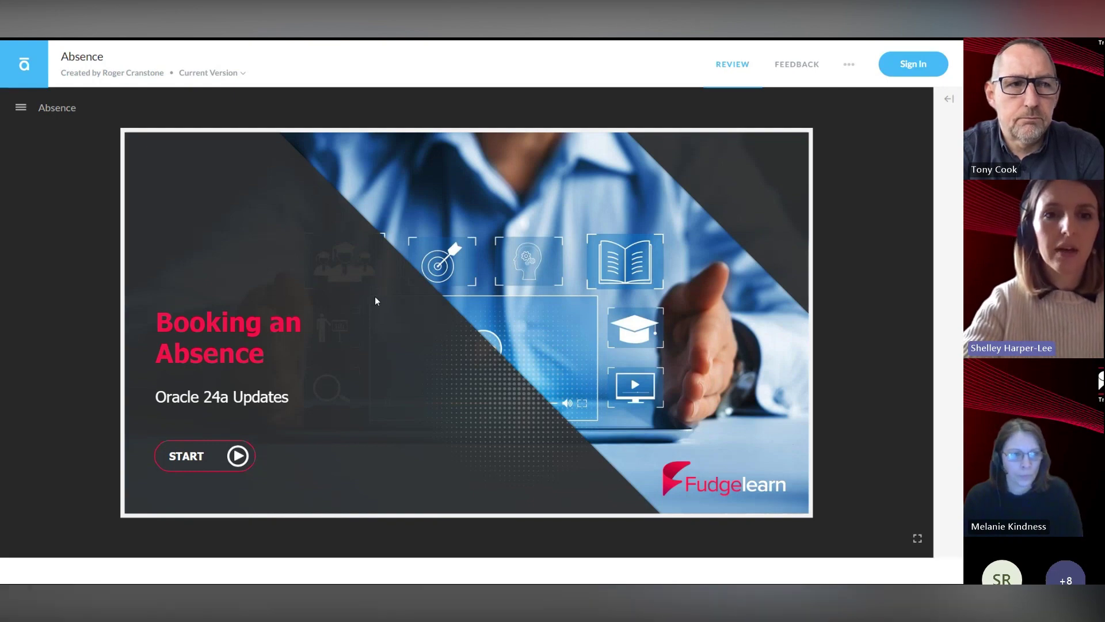
Exit full screen and switch back to the Oracle Fusion Cloud Applications browser tab
key("F11")
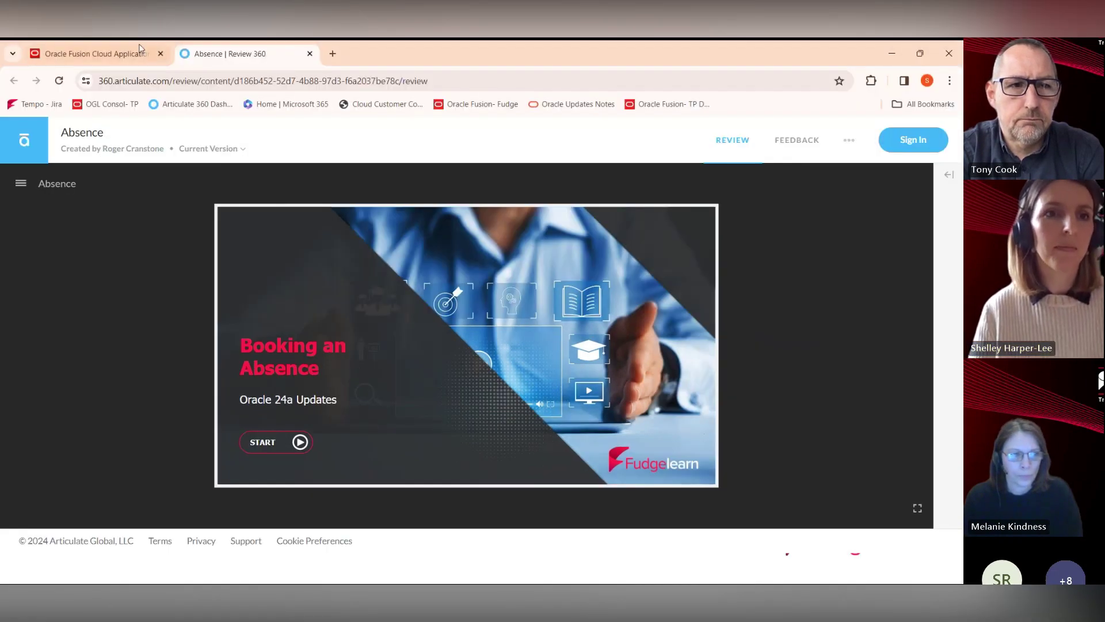
left_click(118, 56)
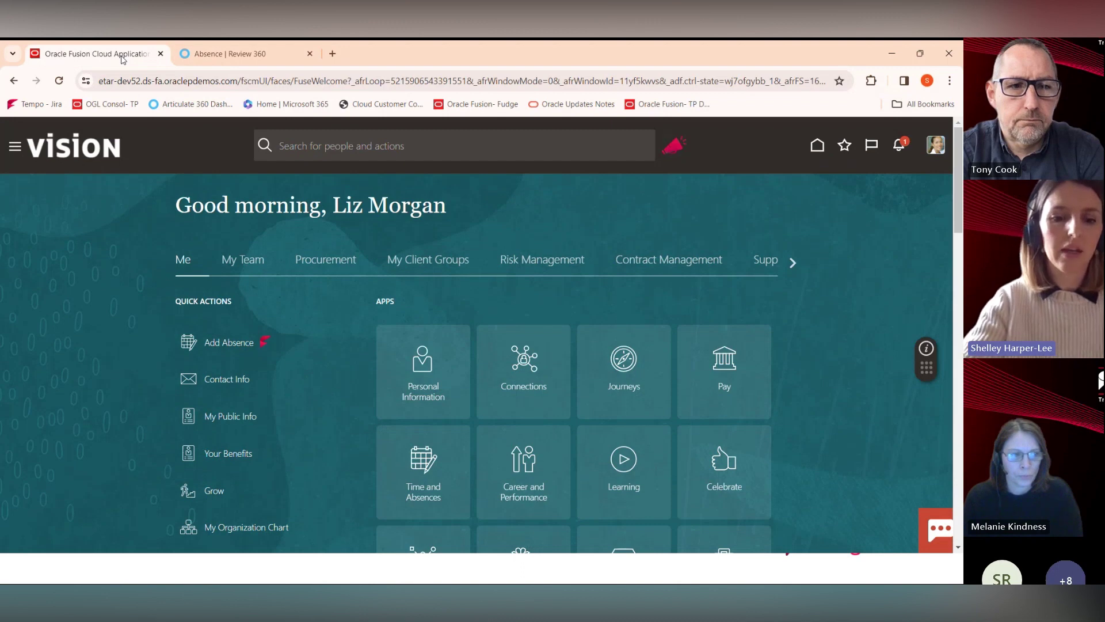
Return to full screen and open the News and Updates announcement on 24A and planned downtime
key("F11")
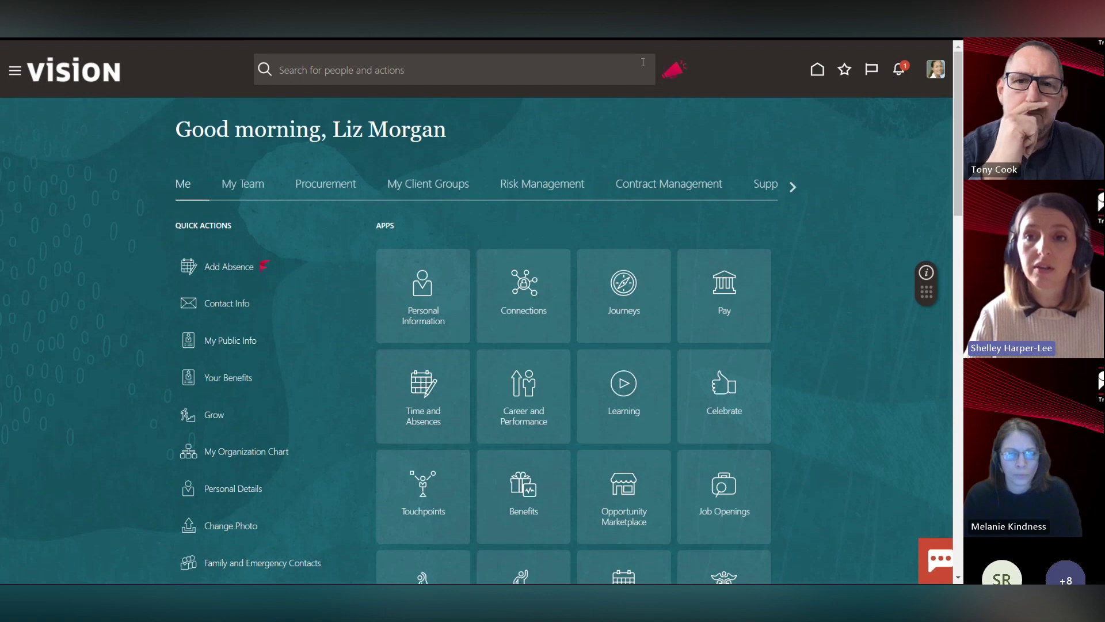
left_click(683, 70)
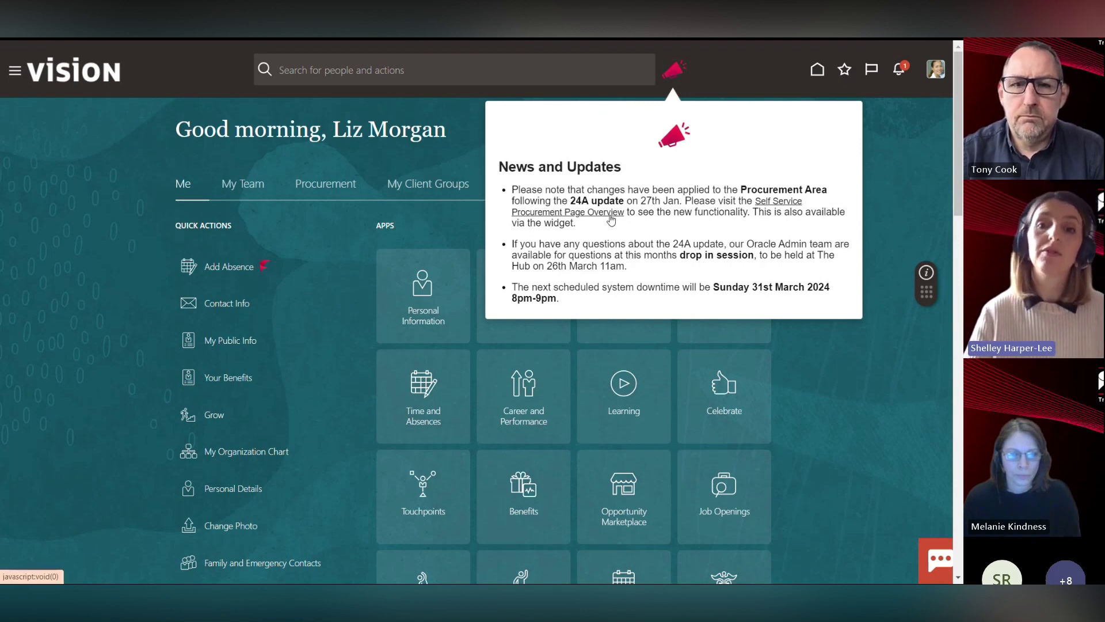
Start the Self Service Procurement Page Overview guide on the Purchase Requisitions (New) page
left_click(611, 217)
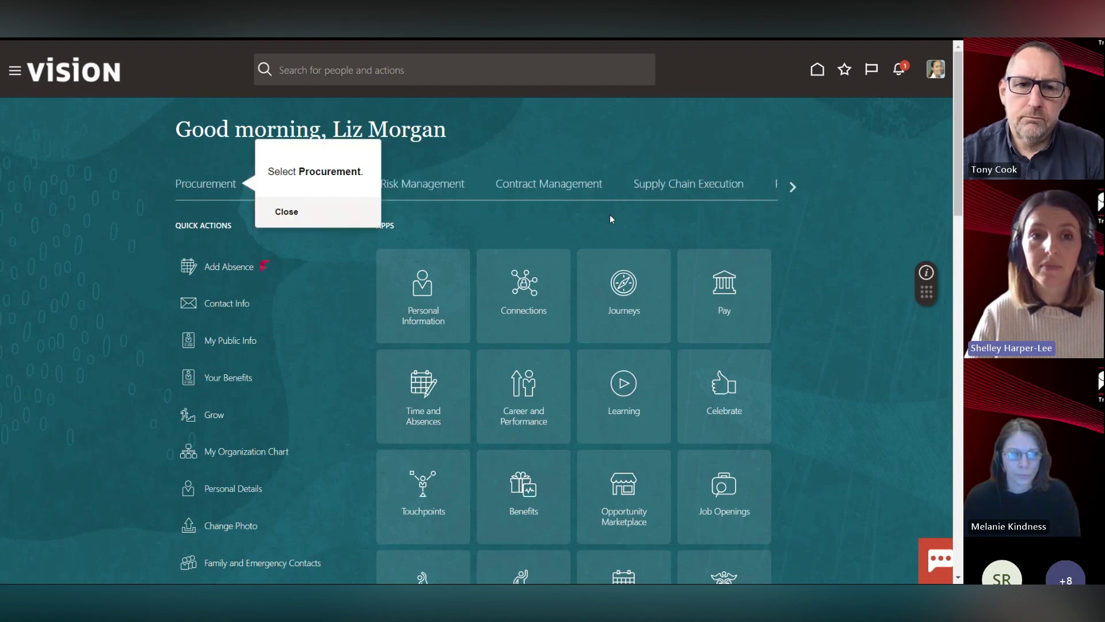
left_click(190, 185)
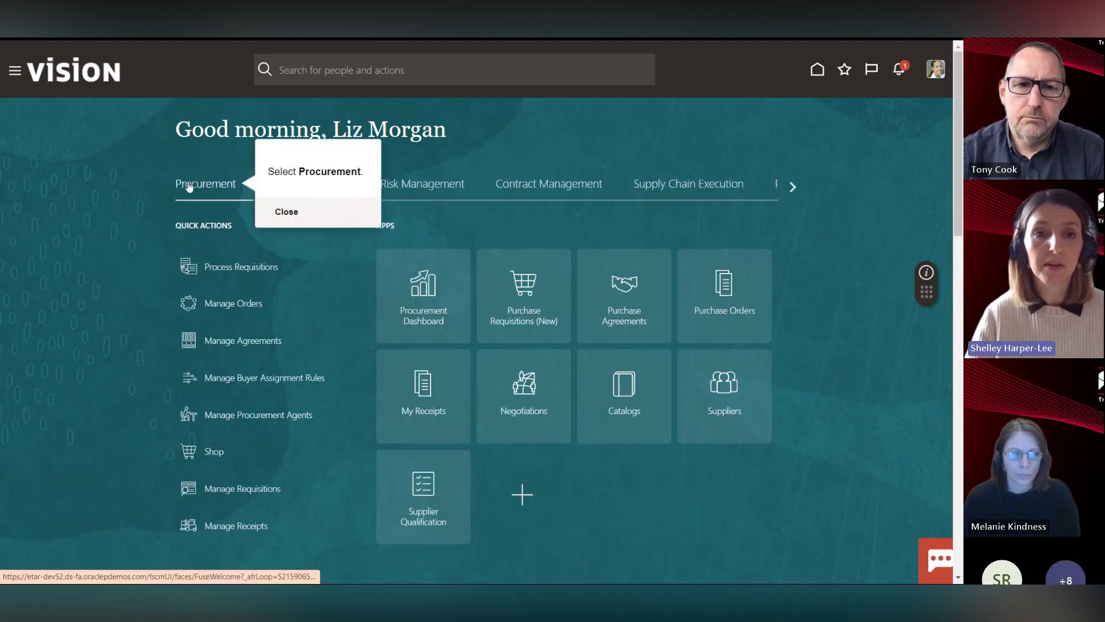
left_click(532, 303)
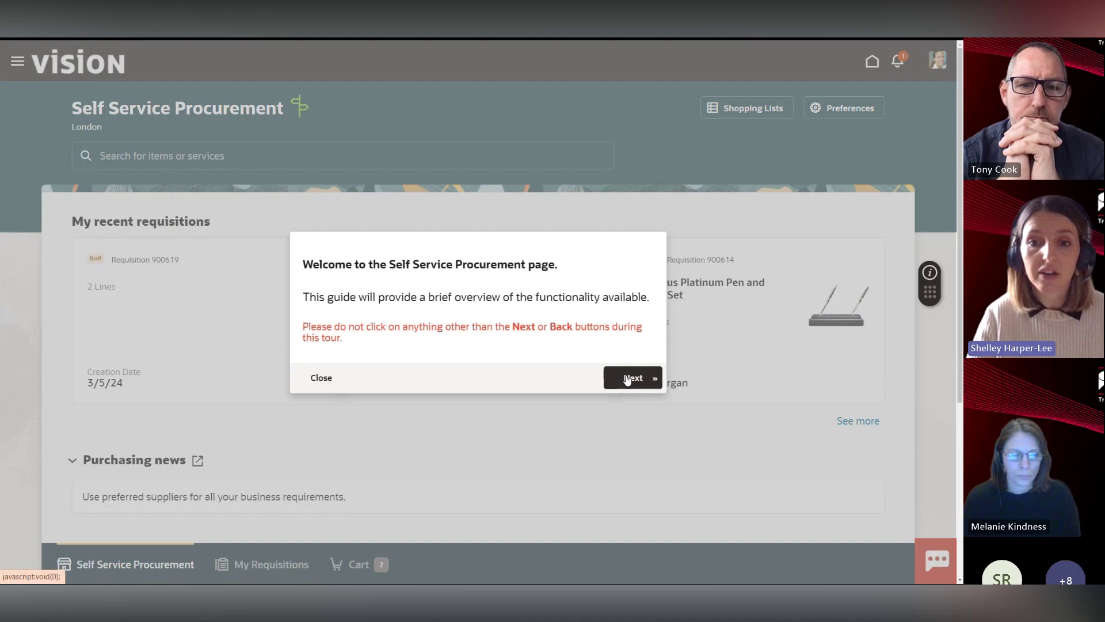
Advance the tour through recent requisitions and Purchasing news, close it, and return home
left_click(633, 379)
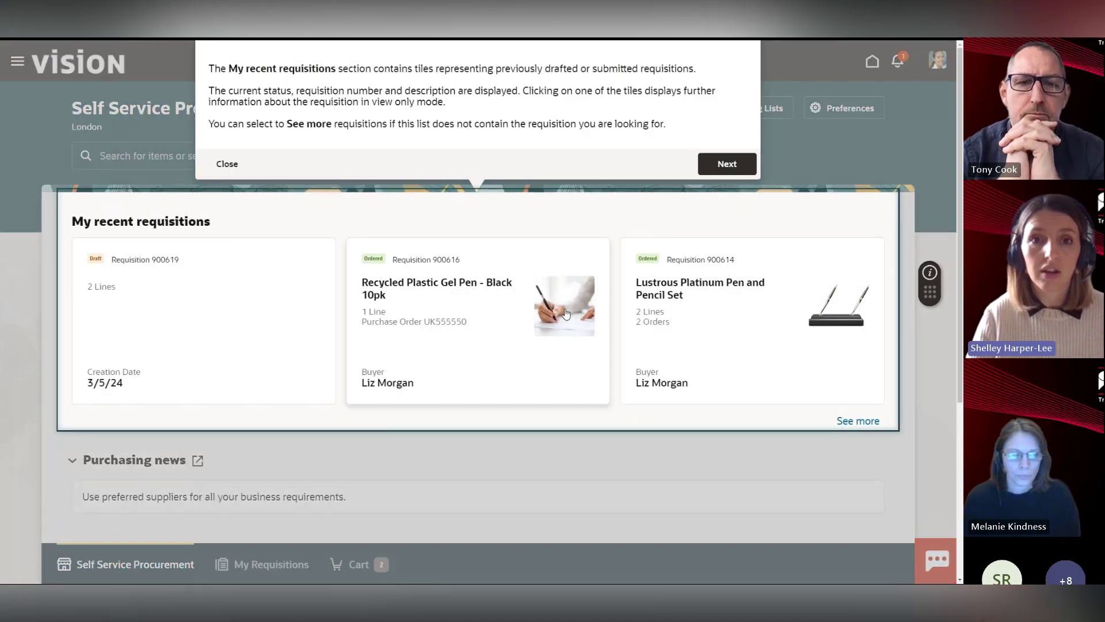
left_click(719, 165)
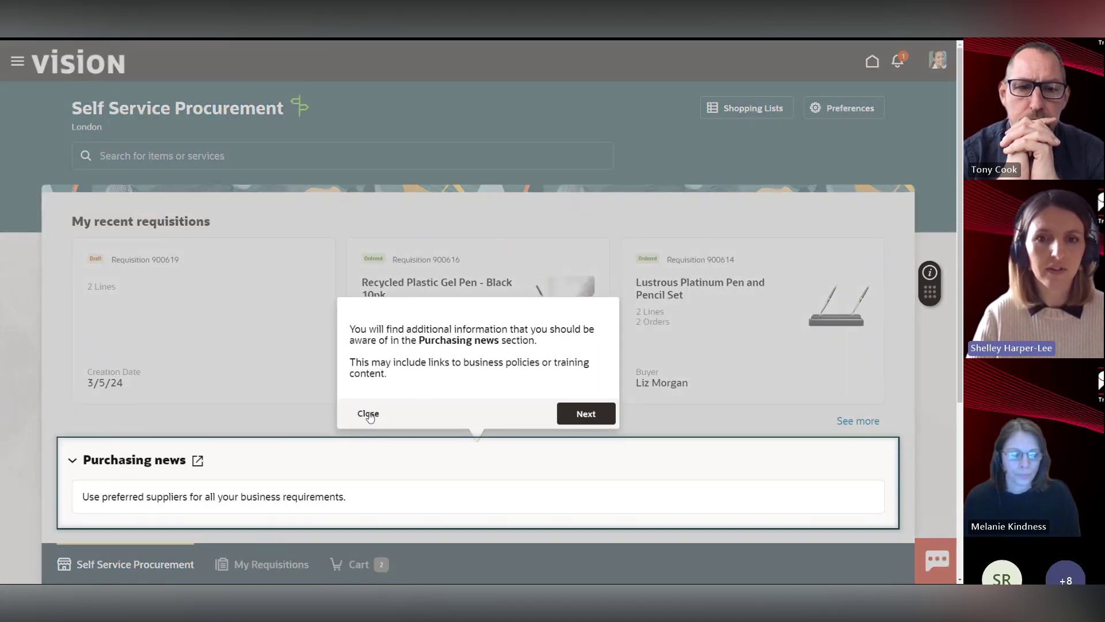
left_click(369, 414)
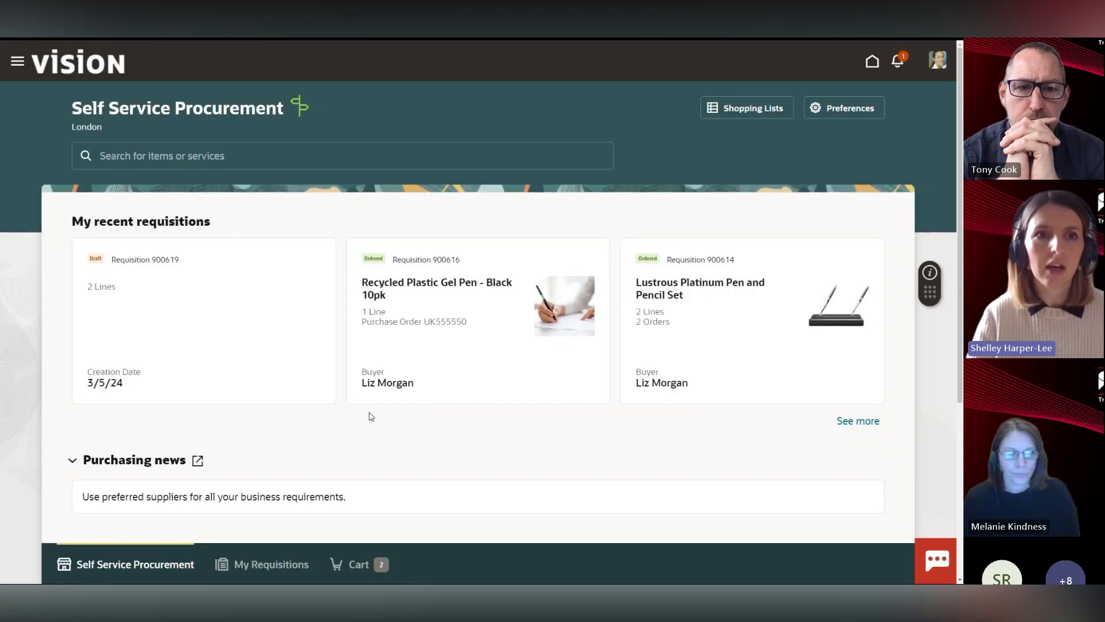
mouse_move(295, 106)
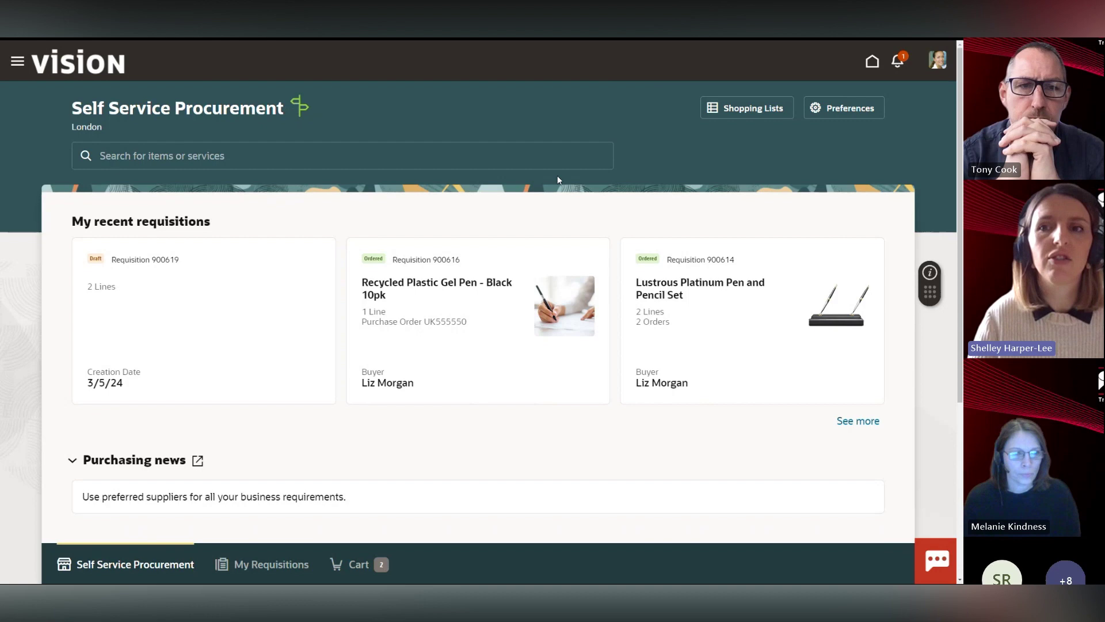
left_click(873, 63)
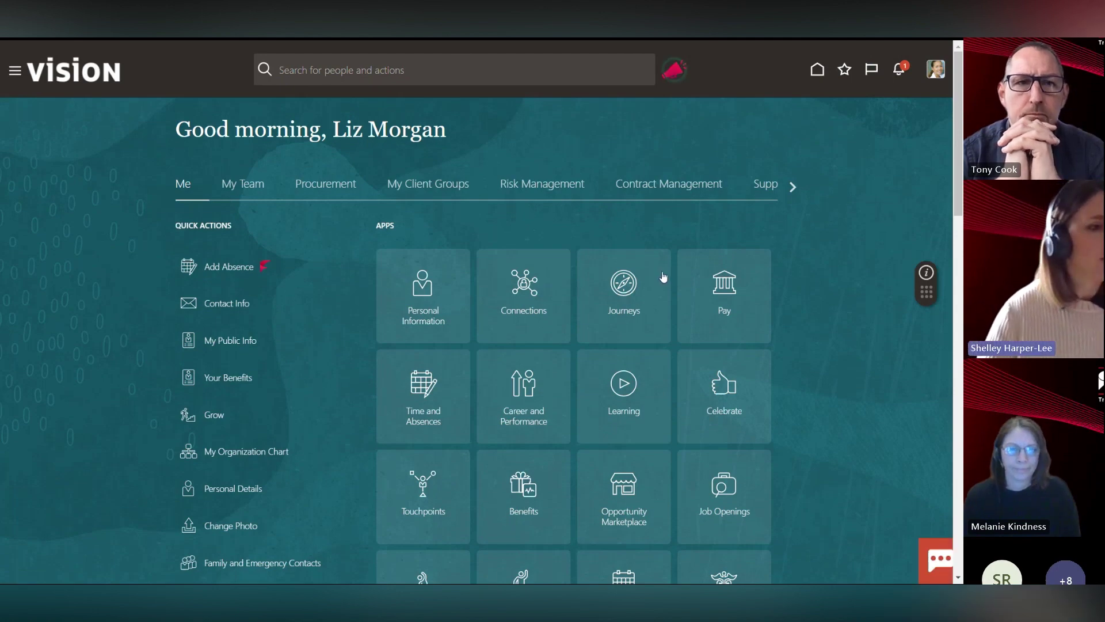
Reopen News and Updates, then open Home Page - 24A New Functionality from the Guided Learning widget
left_click(674, 70)
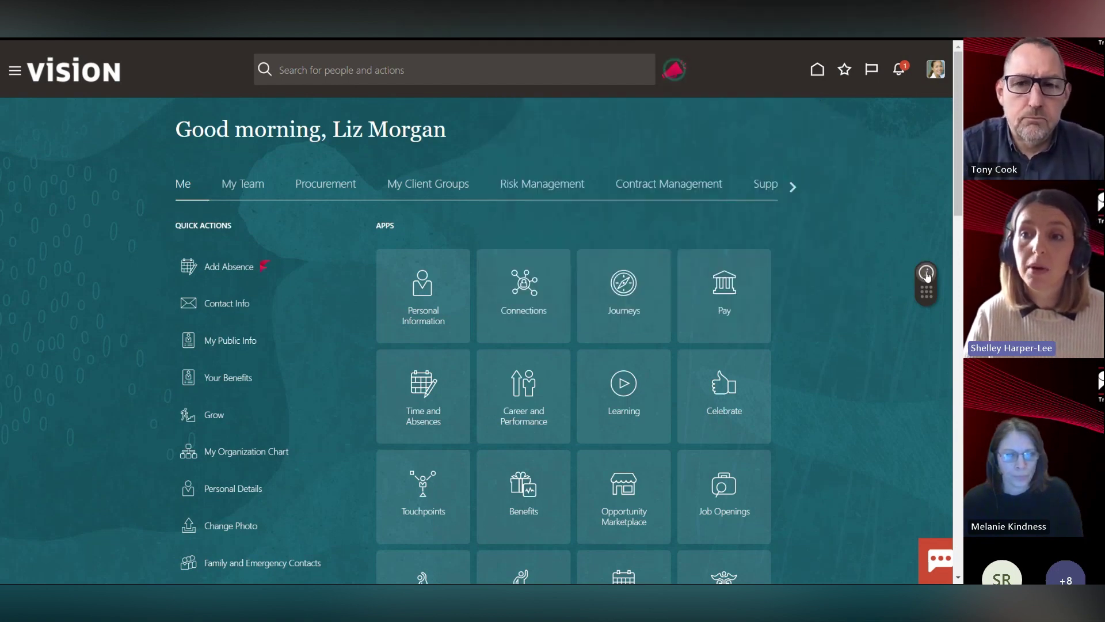
left_click(927, 274)
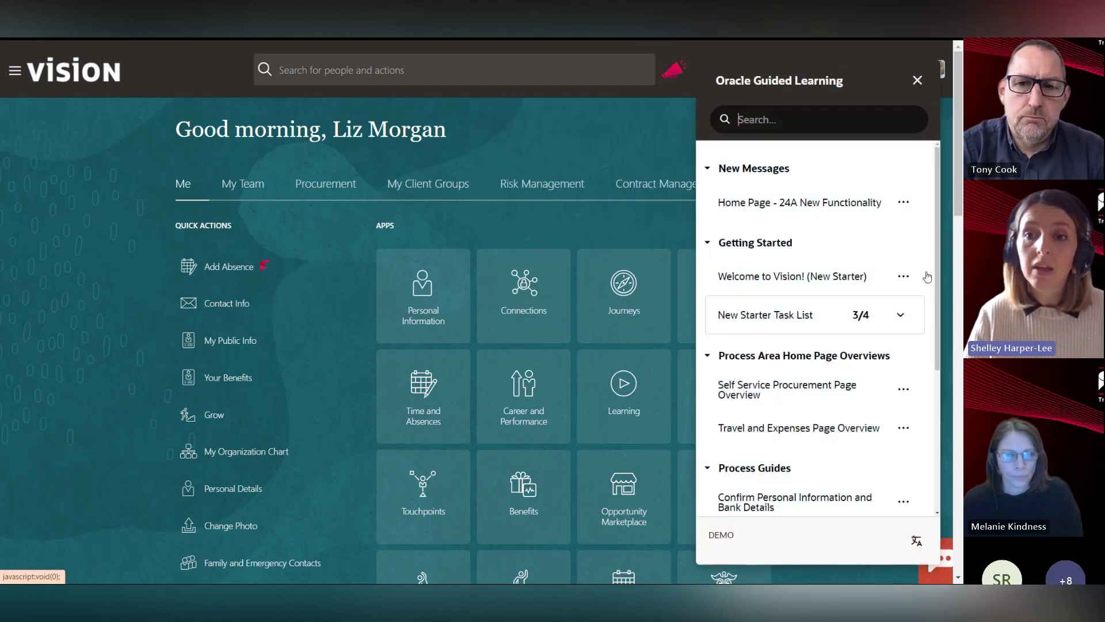
left_click(784, 204)
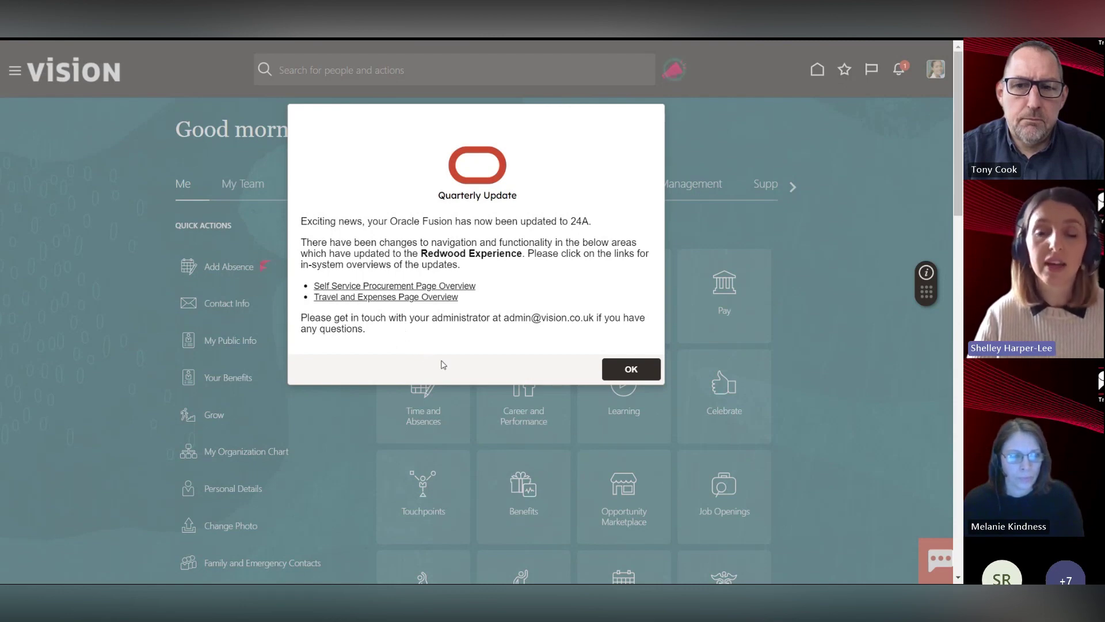
Dismiss the Quarterly Update and scroll the Guided Learning widget to E-Learning Courses and Business Process Training
left_click(632, 371)
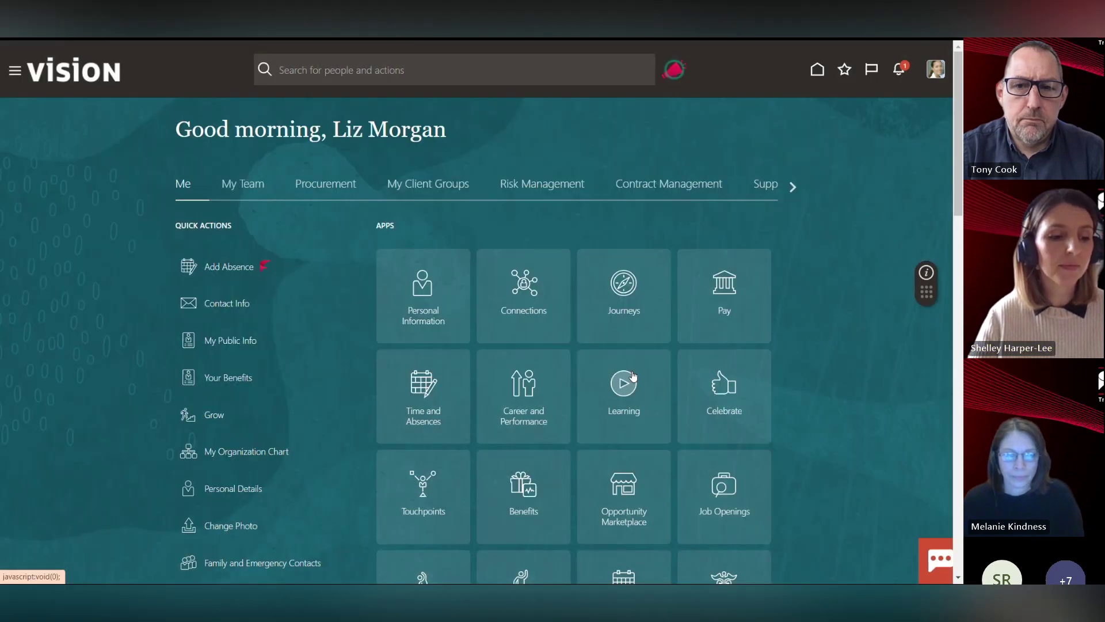
left_click(927, 274)
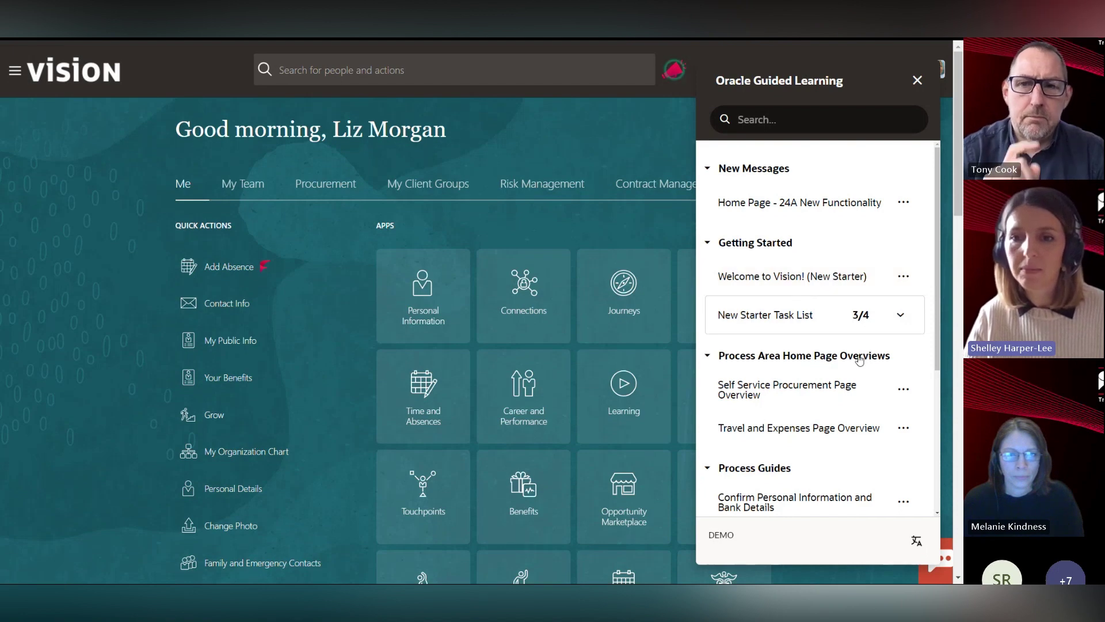
scroll(846, 375, "down", 4)
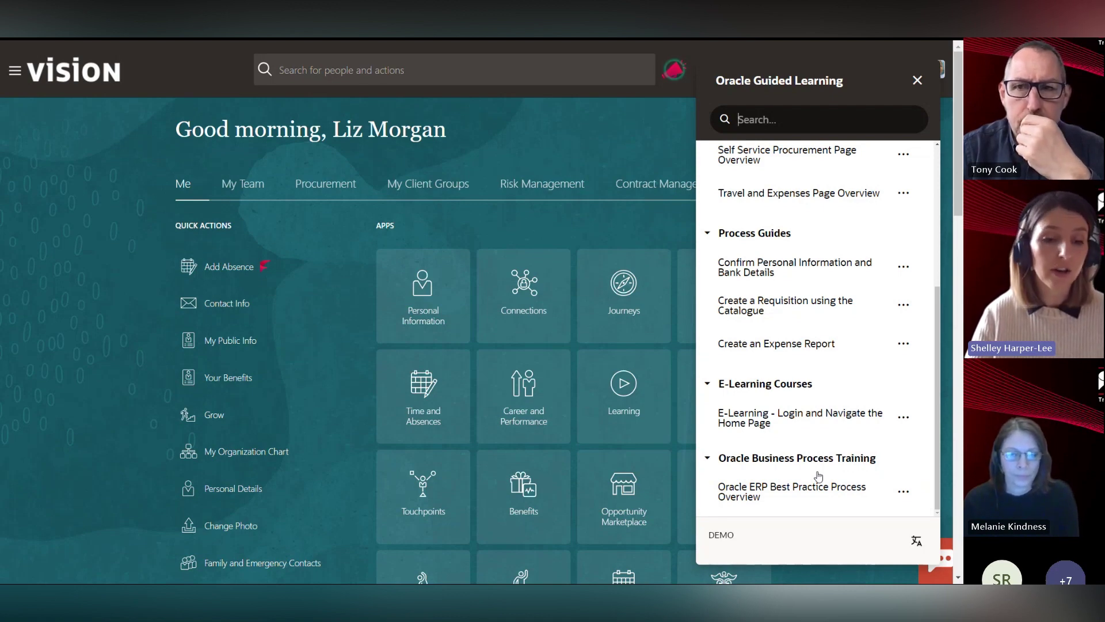
Open the Oracle ERP Best Practice Process Overview course and exit full-screen view
left_click(748, 491)
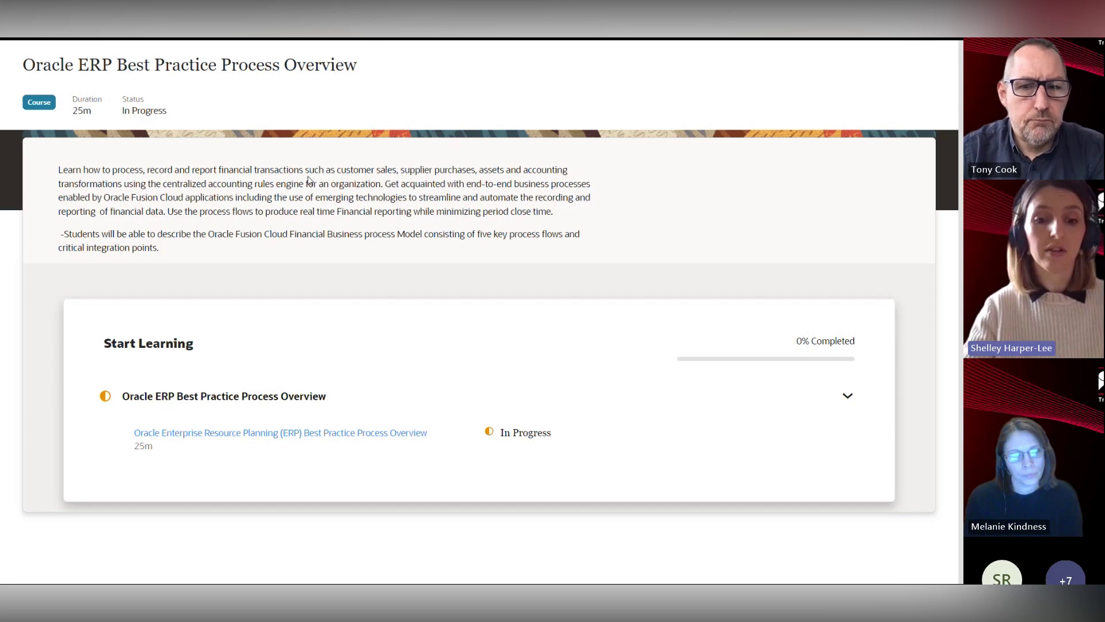
key("F11")
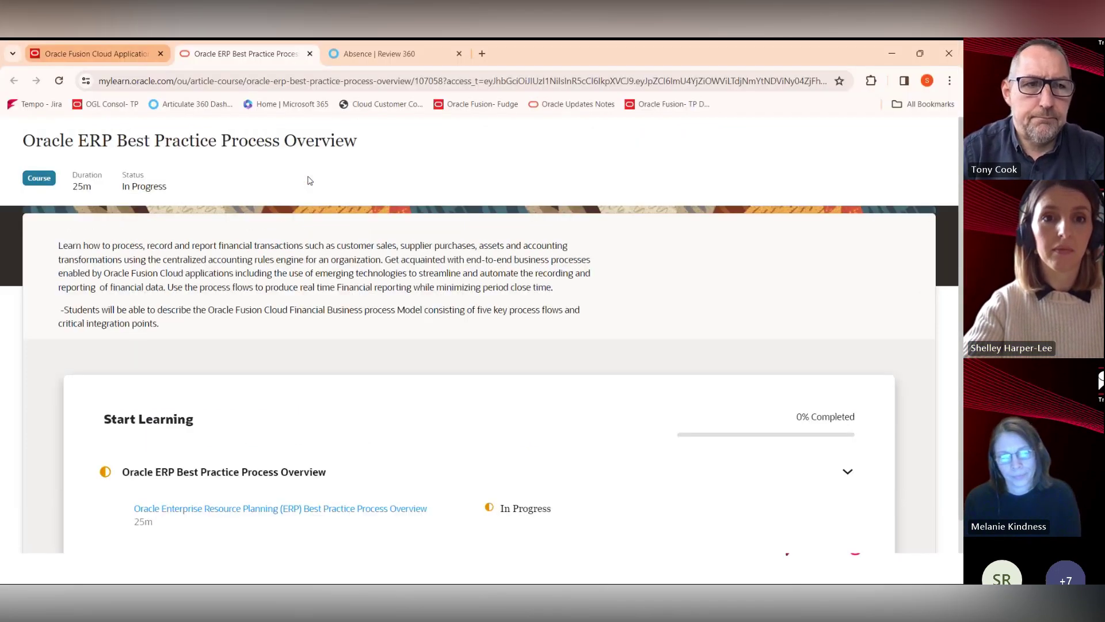
Return to the Fusion home page in full screen and open the Expenses app
left_click(106, 55)
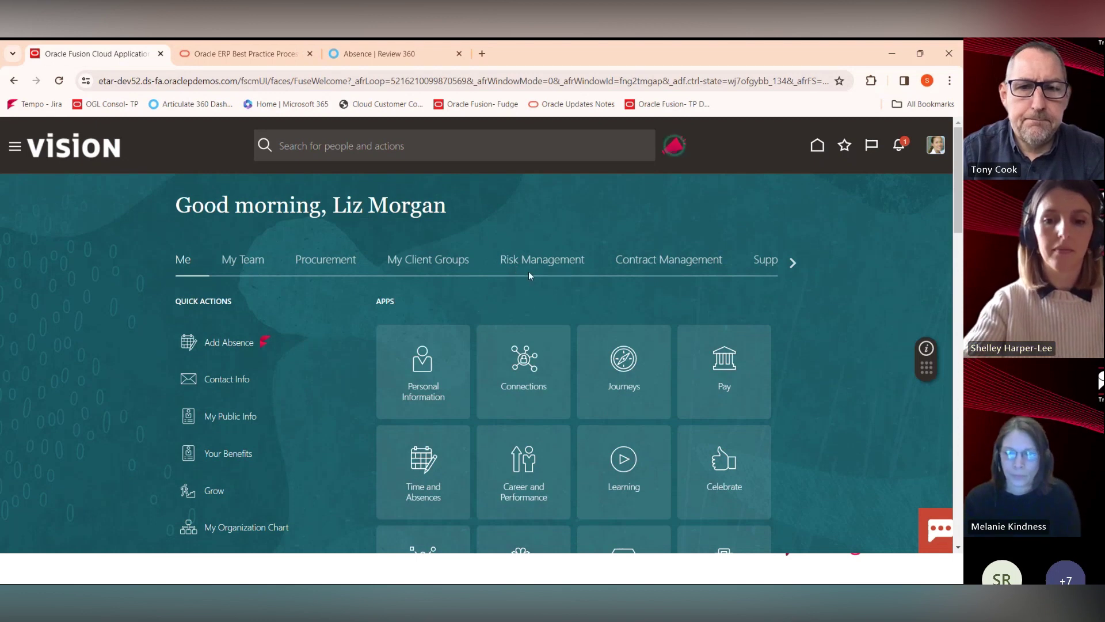
key("F11")
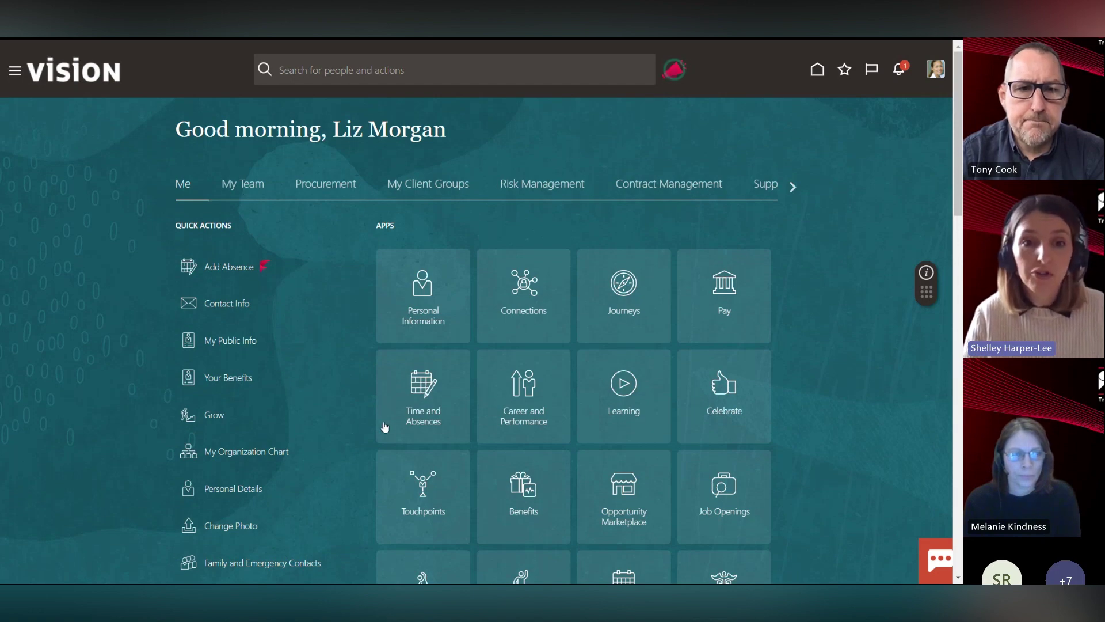
scroll(378, 427, "down", 5)
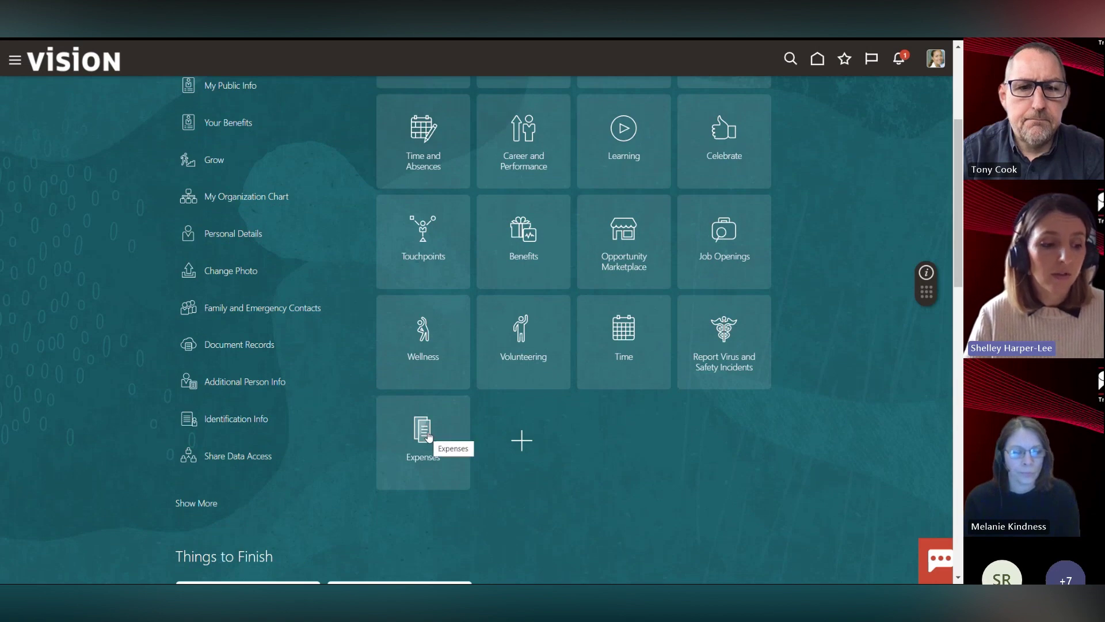
left_click(428, 437)
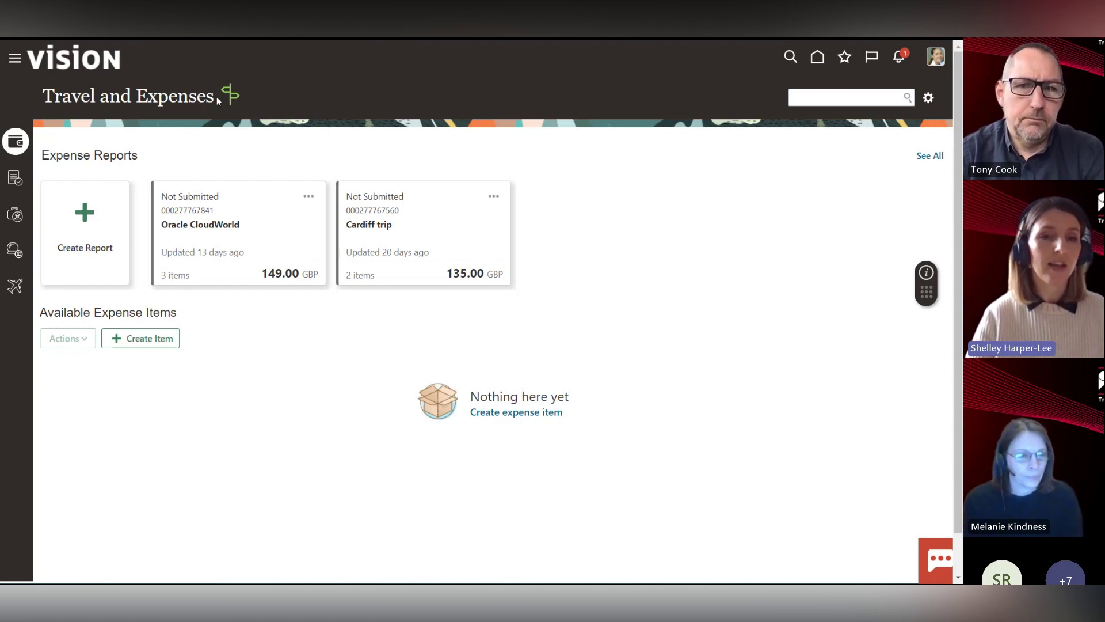
Reveal the Guided Learning tip offering a tour of the Travel and Expenses page
mouse_move(223, 102)
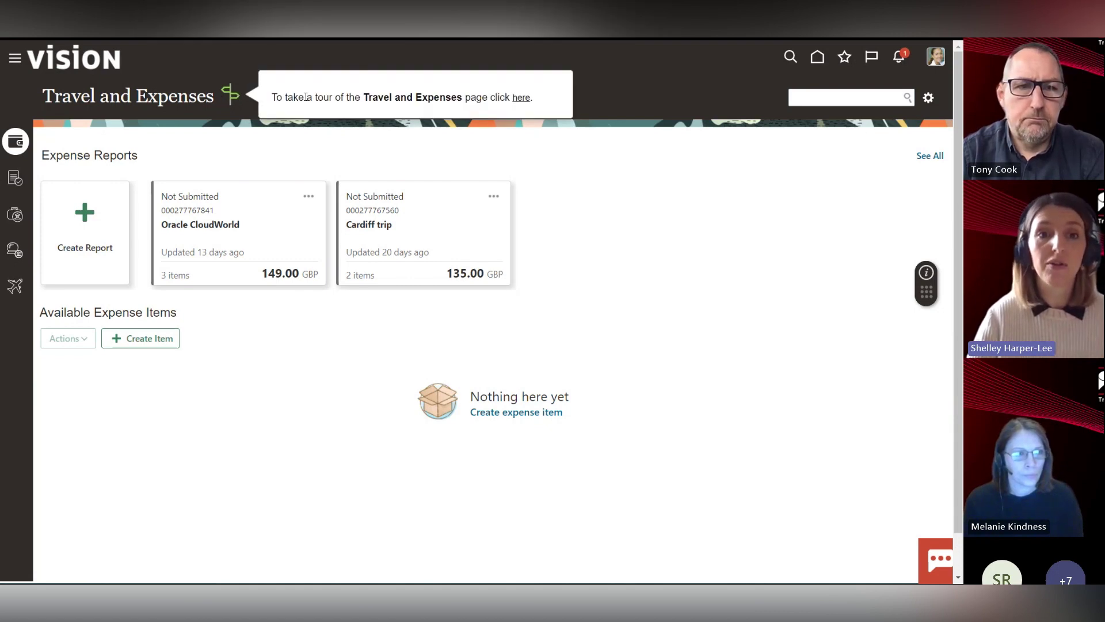
Run the page tour through the search, settings, report card and creation steps, then finish it
left_click(521, 98)
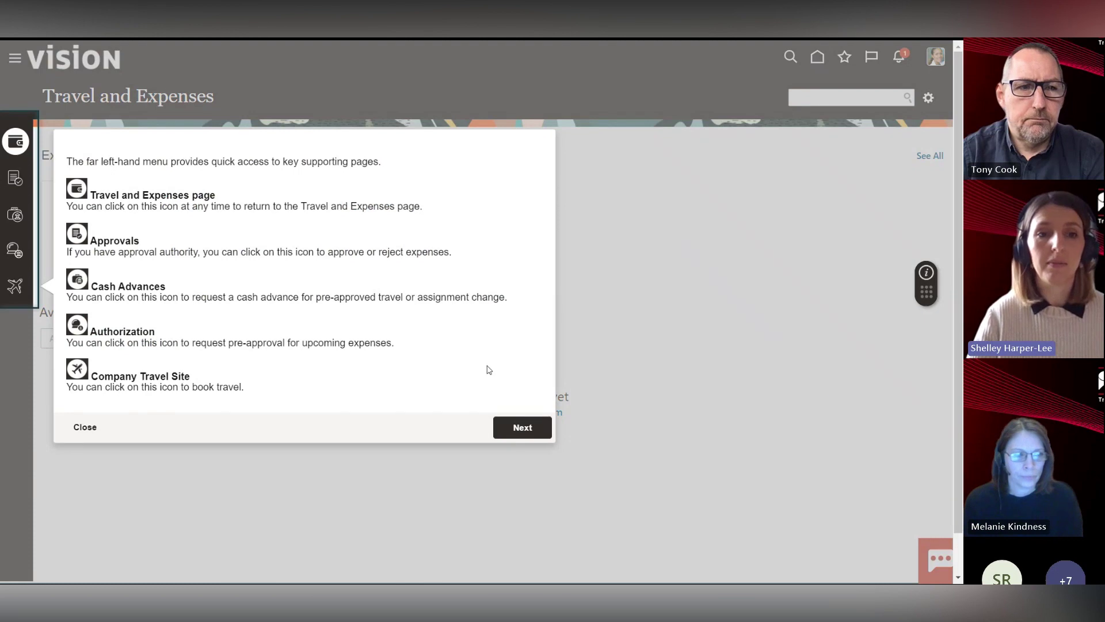
left_click(517, 427)
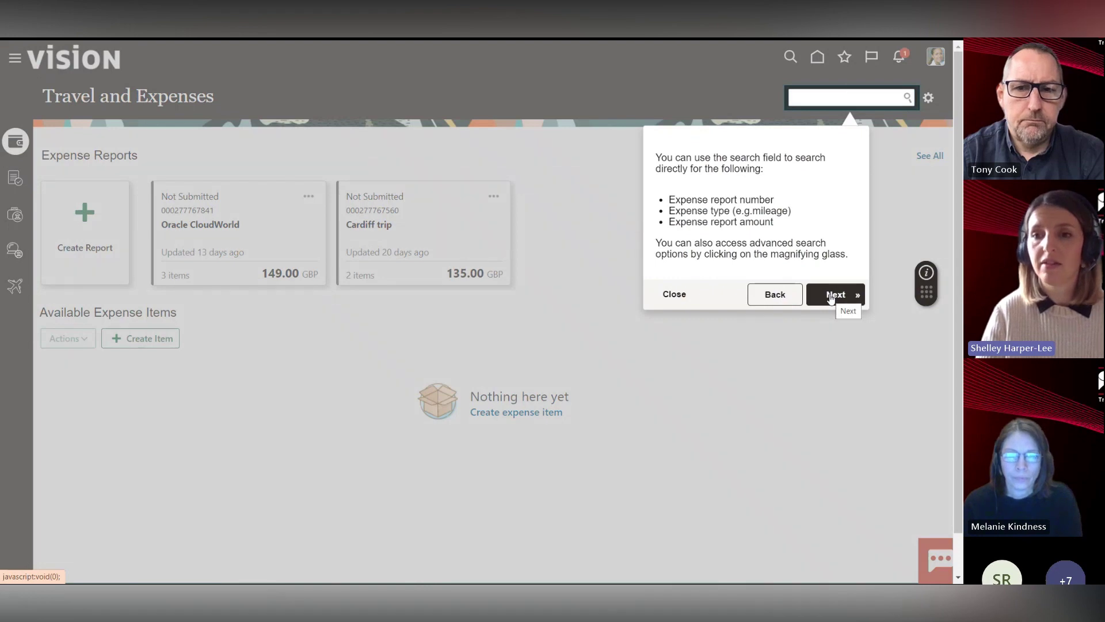
left_click(830, 295)
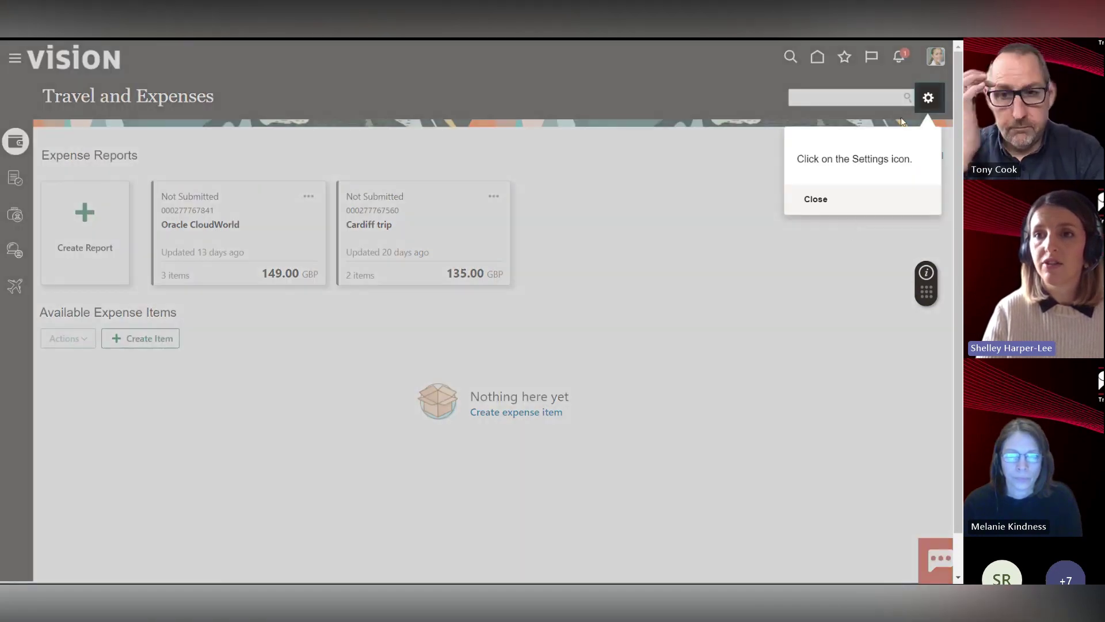
left_click(929, 98)
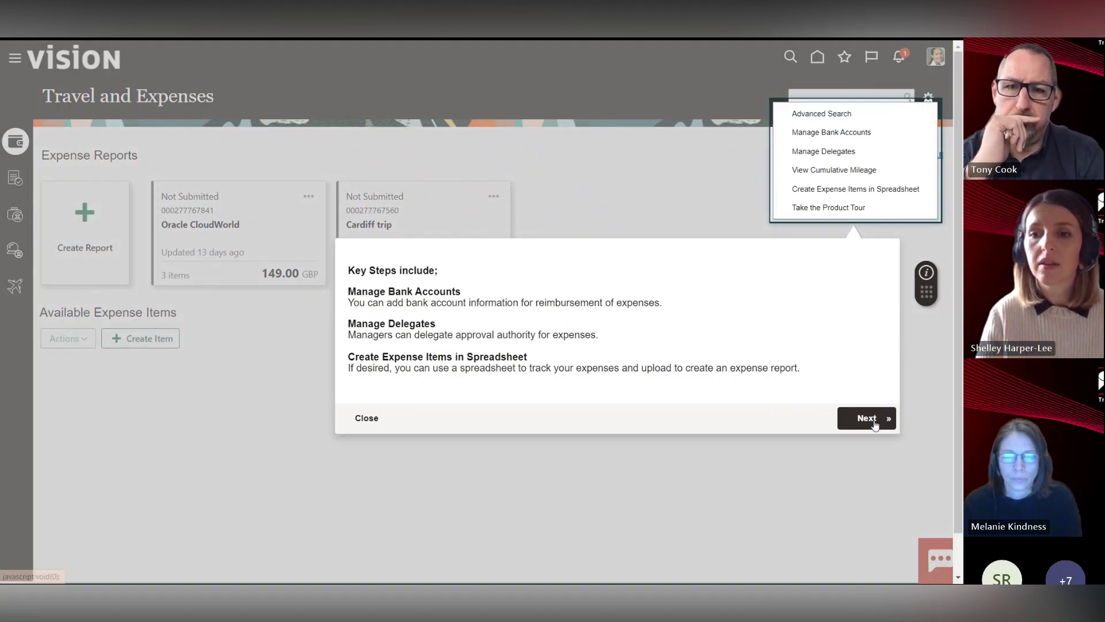
left_click(867, 418)
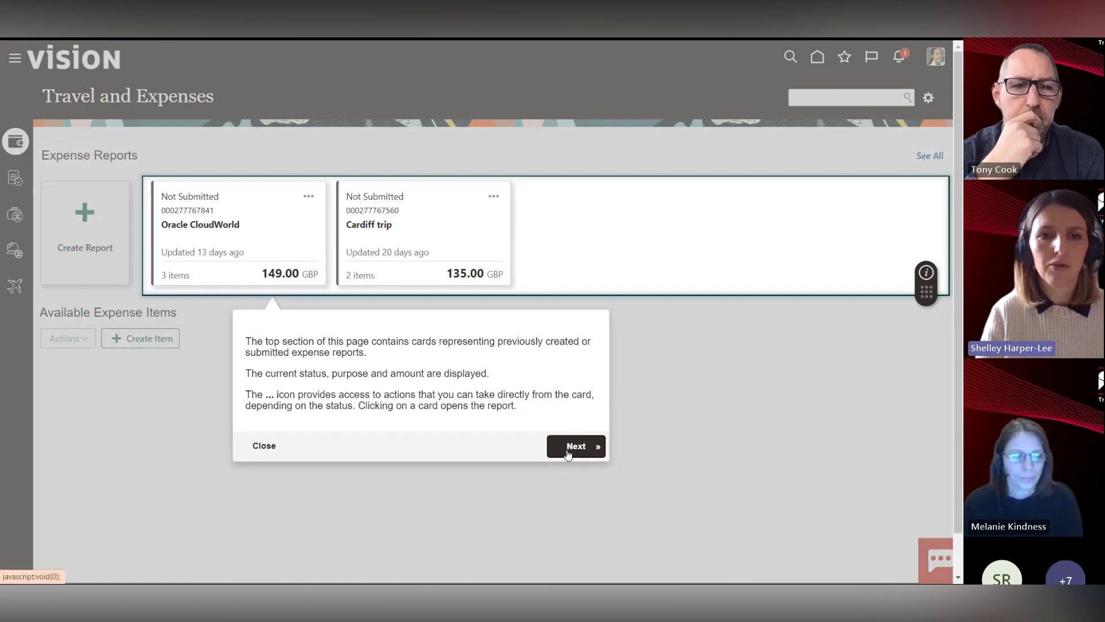
left_click(568, 453)
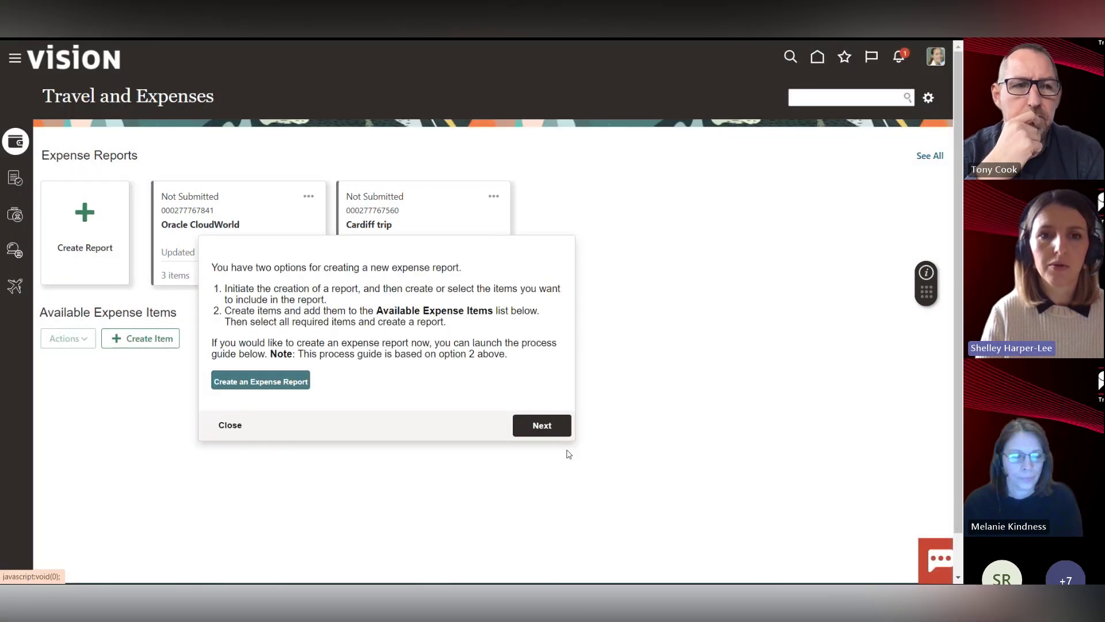
left_click(542, 427)
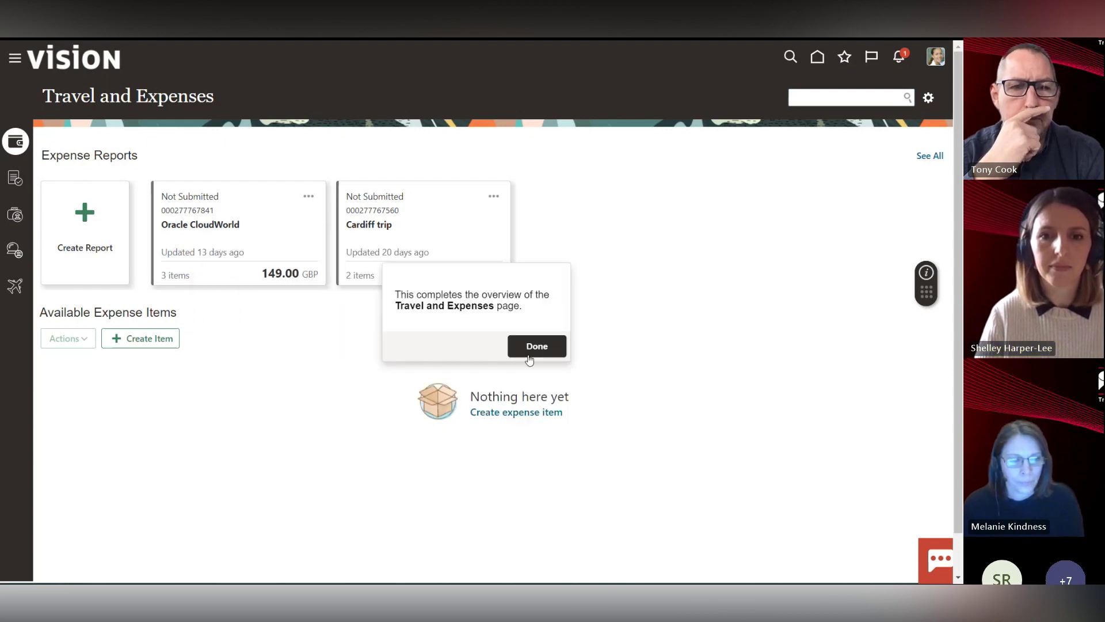
left_click(536, 348)
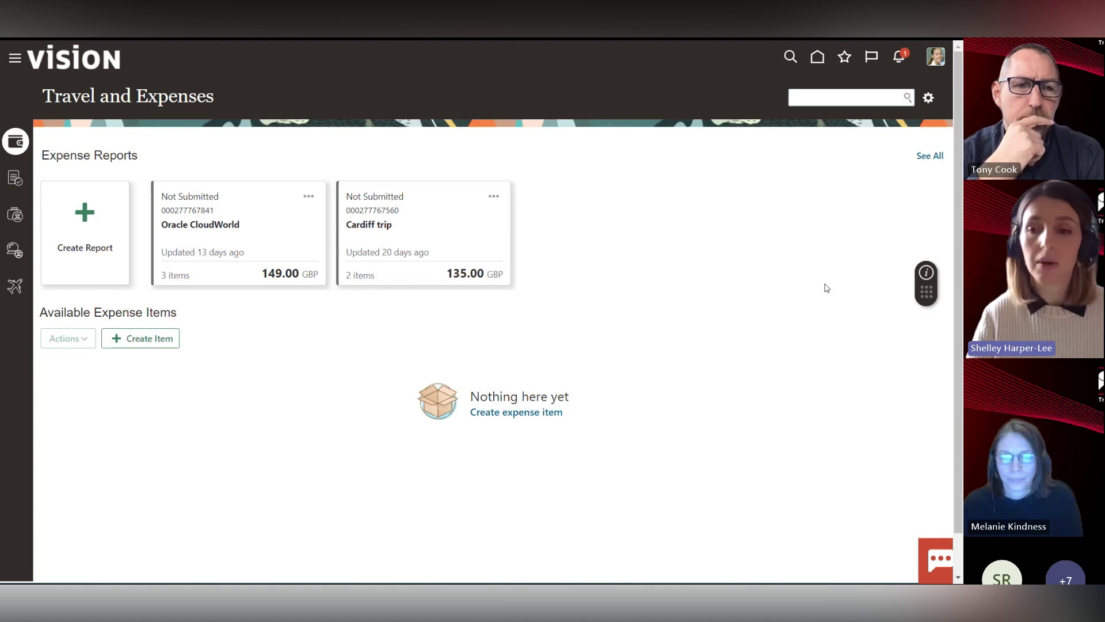
Launch the Create an Expense Report process guide from the widget and start a new expense item
left_click(926, 273)
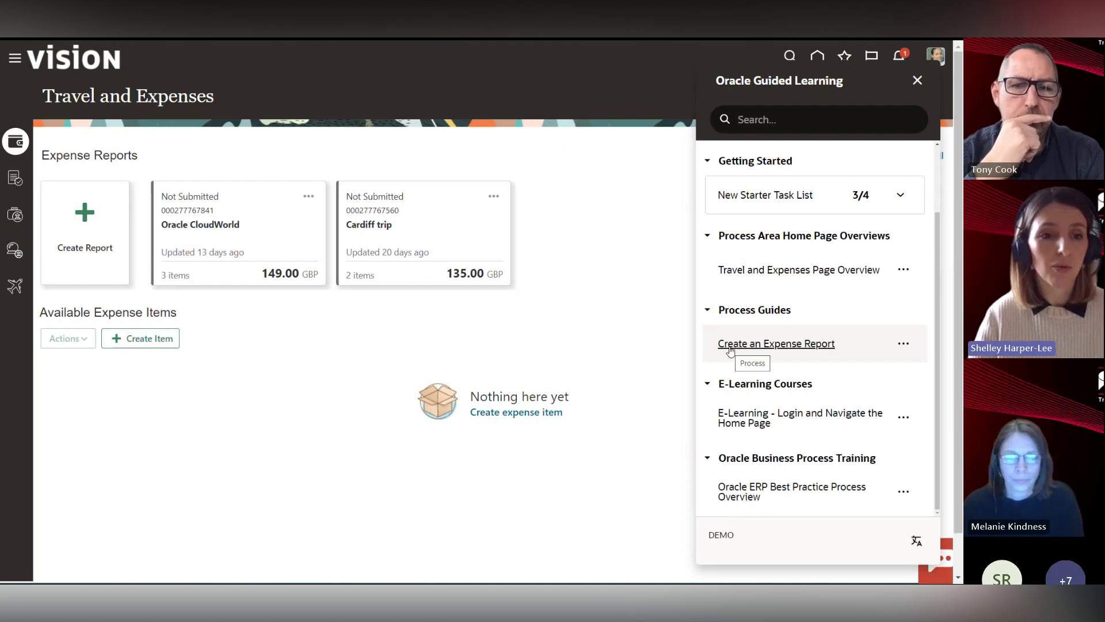
left_click(730, 344)
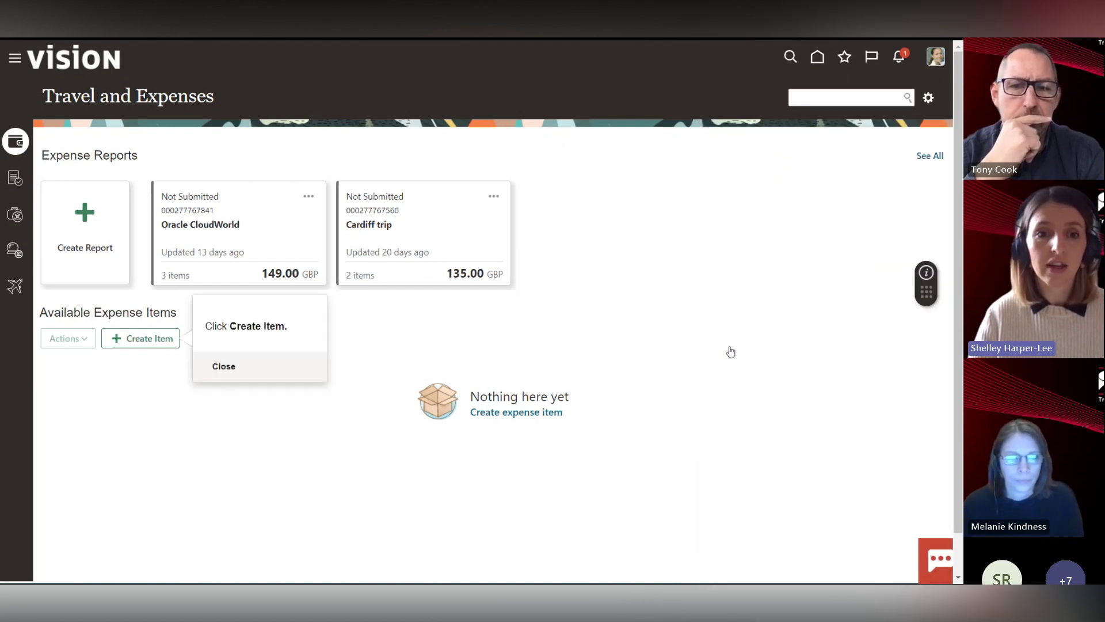
left_click(129, 343)
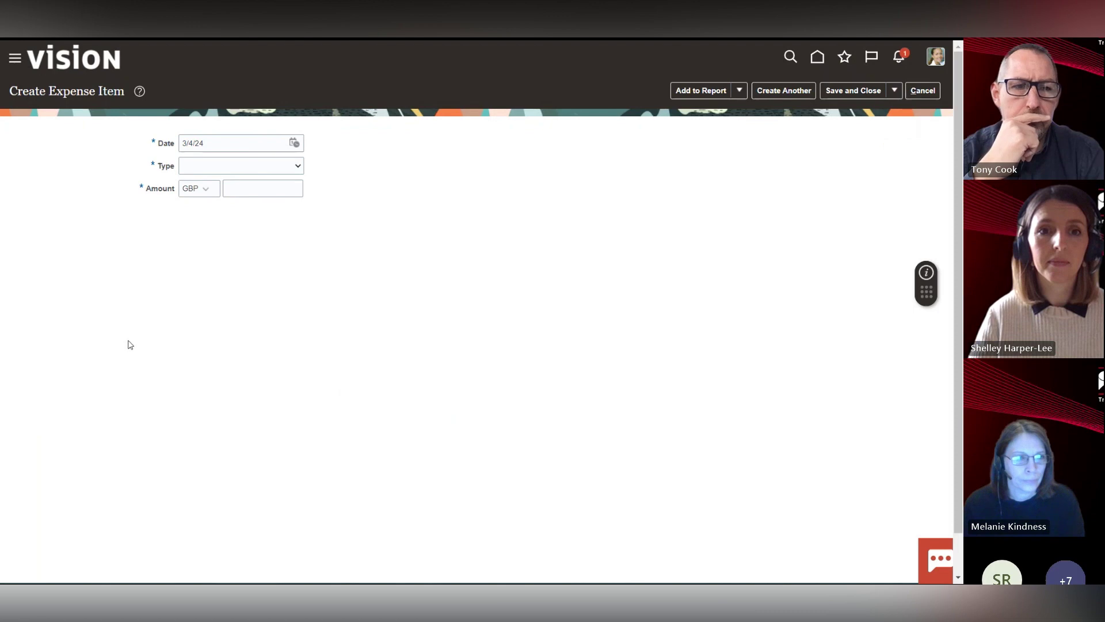
Pass the date step, choose Mileage as the expense type, and advance to Description
left_click(460, 174)
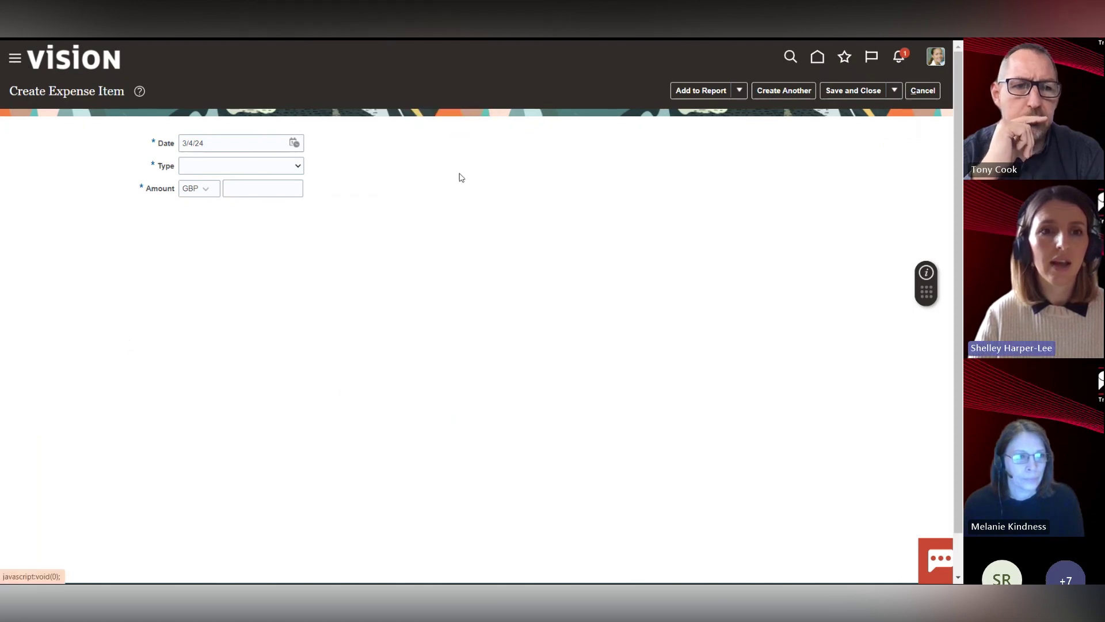
left_click(298, 168)
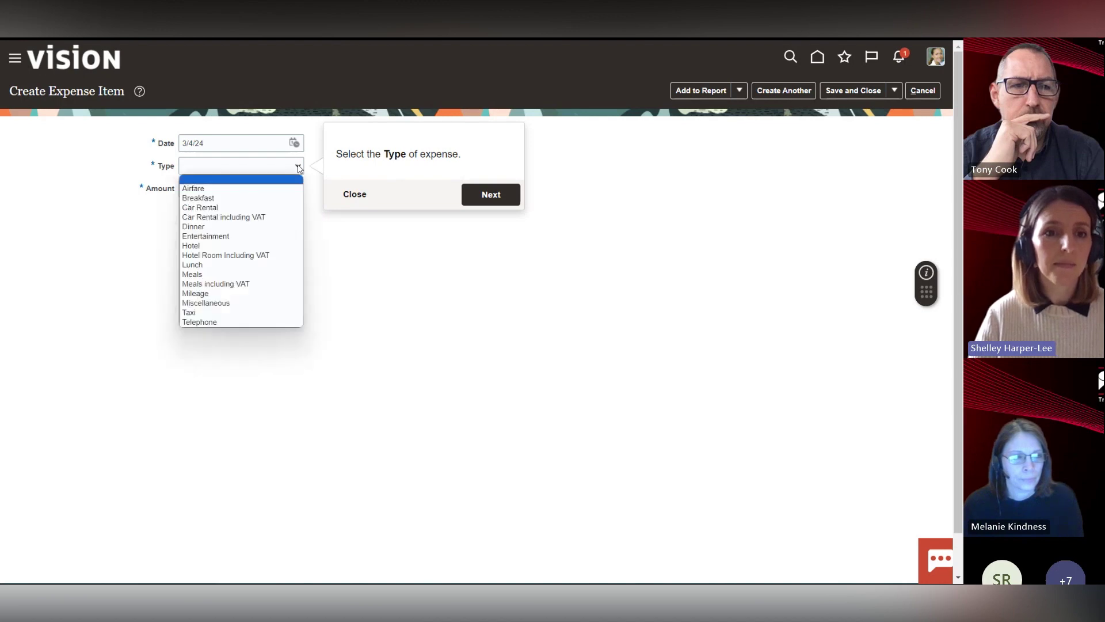
left_click(228, 293)
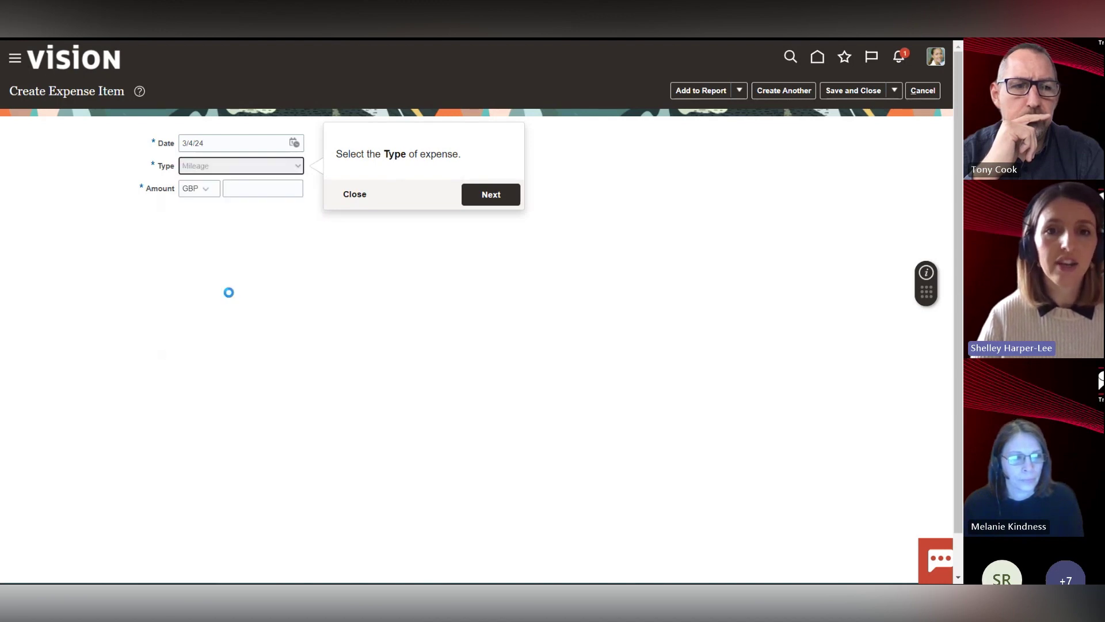
left_click(493, 195)
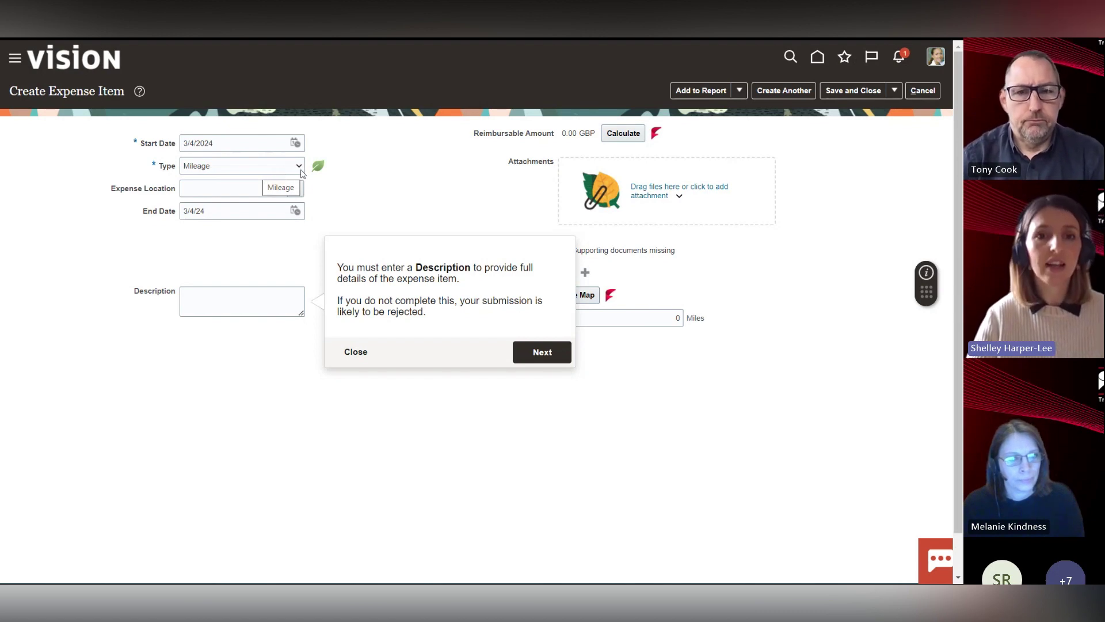
Drag the Description guidance bubble over to the attachments area on the right of the form
mouse_move(318, 169)
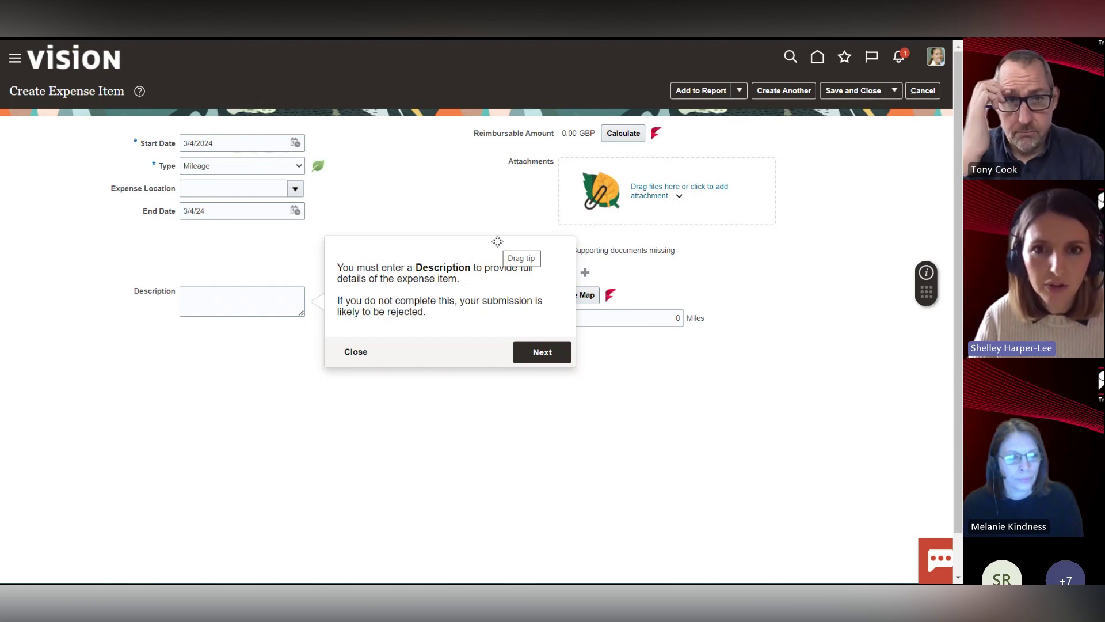
mouse_move(497, 241)
left_mouse_down()
mouse_move(499, 144)
mouse_move(579, 153)
mouse_move(460, 302)
mouse_move(491, 284)
mouse_move(488, 244)
left_mouse_up()
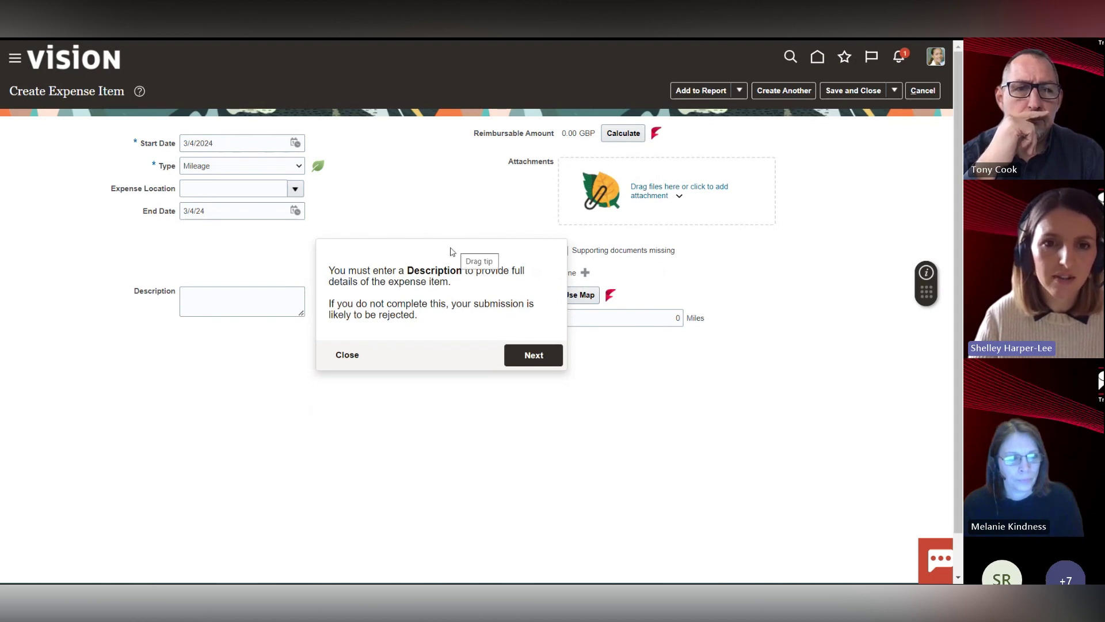
left_click_drag(392, 241, 311, 159)
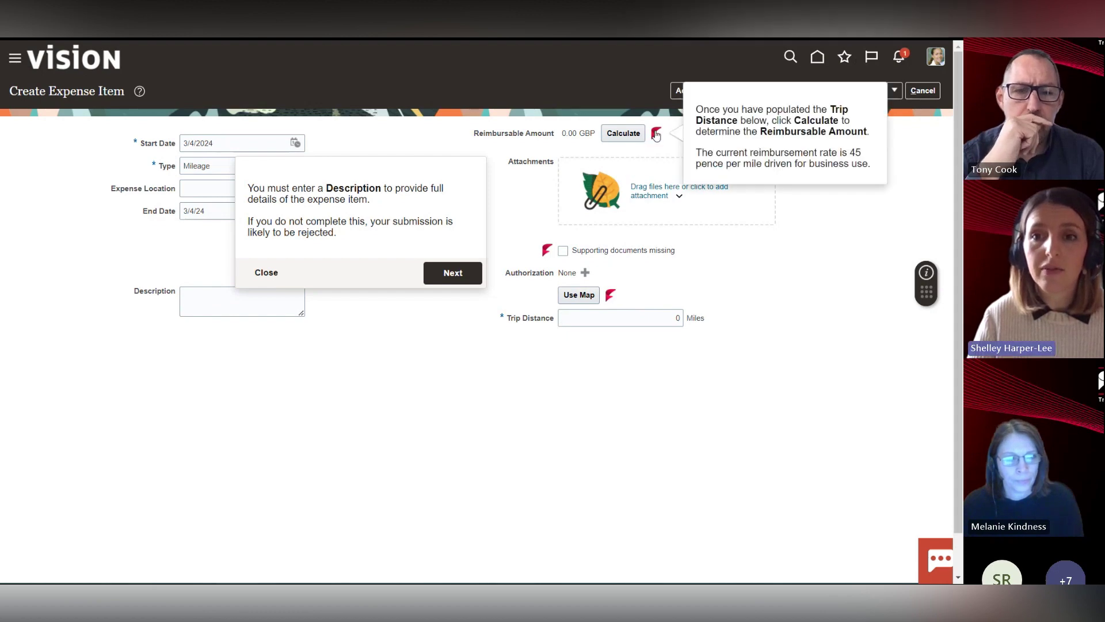
mouse_move(611, 298)
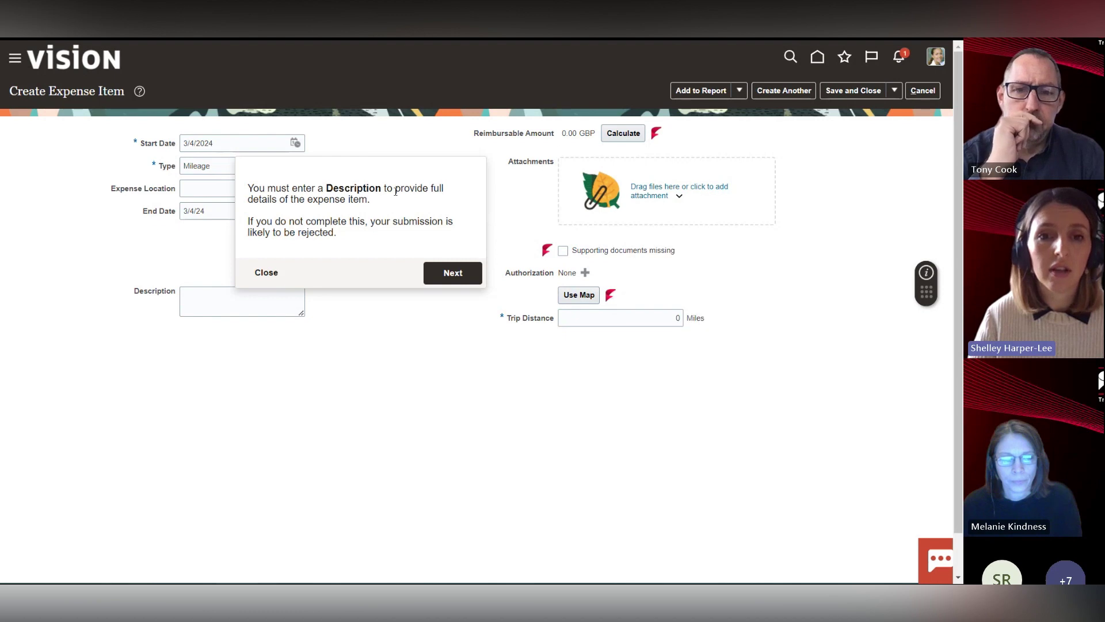
left_click_drag(403, 162, 746, 172)
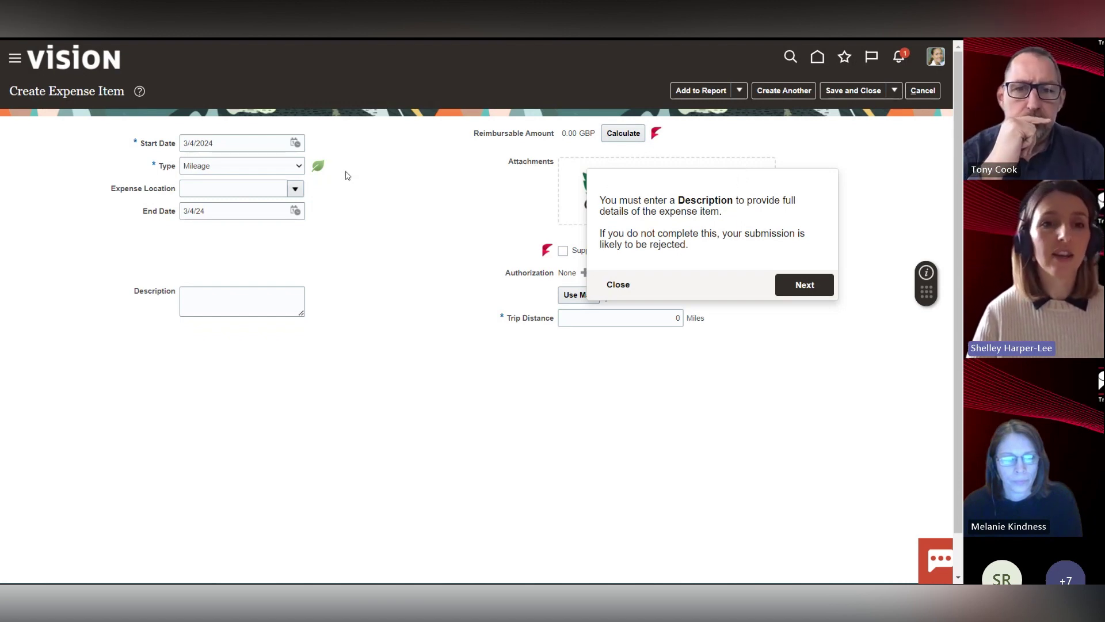
Switch the expense type to Breakfast and close the Description guidance bubble
left_click(299, 167)
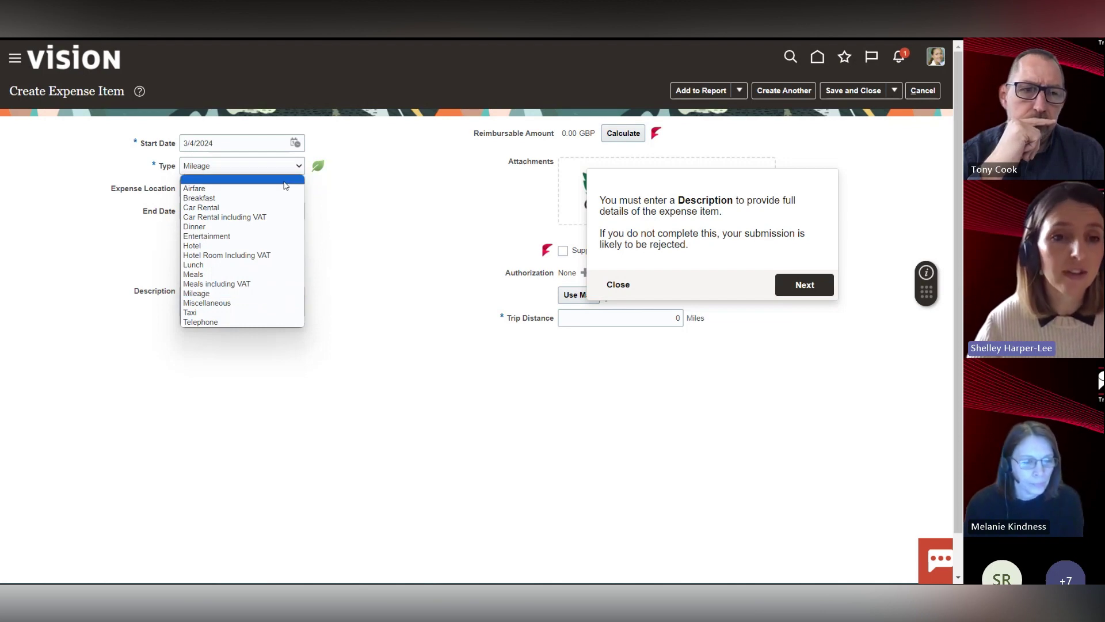
left_click(200, 199)
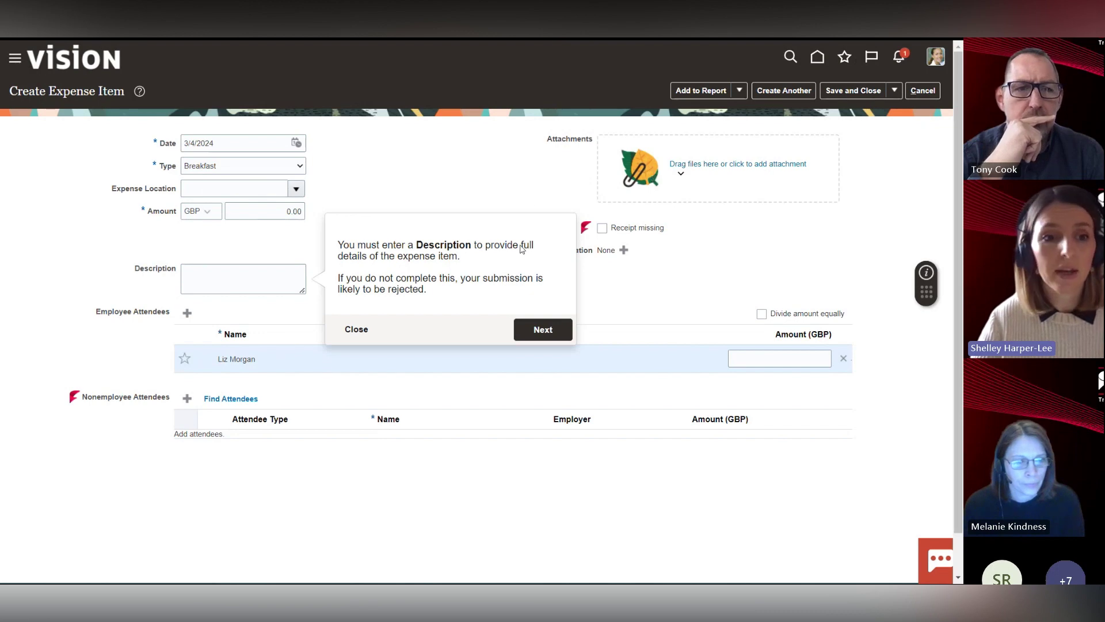
mouse_move(77, 404)
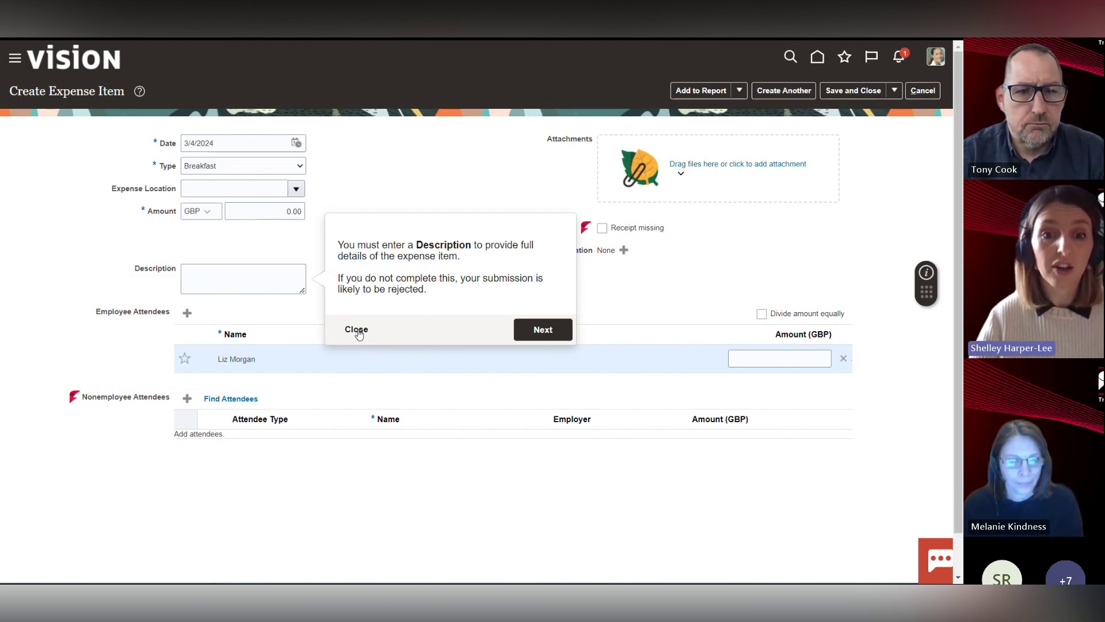
left_click(357, 331)
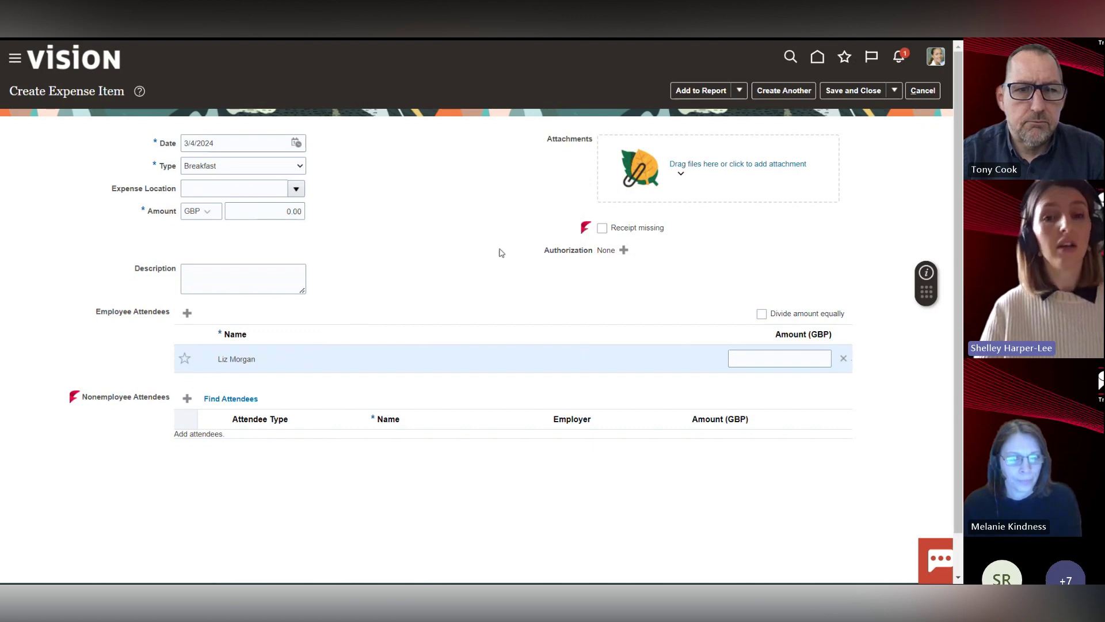